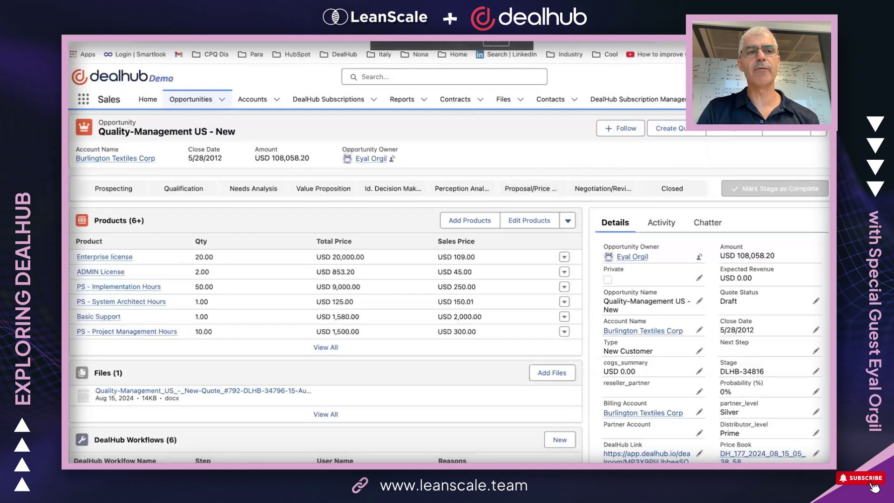
Switch to the HubSpot deal "Quality Management - NEW" and on to the DealHub quote for the opportunity "Quality-Management US - New".
left_click(116, 43)
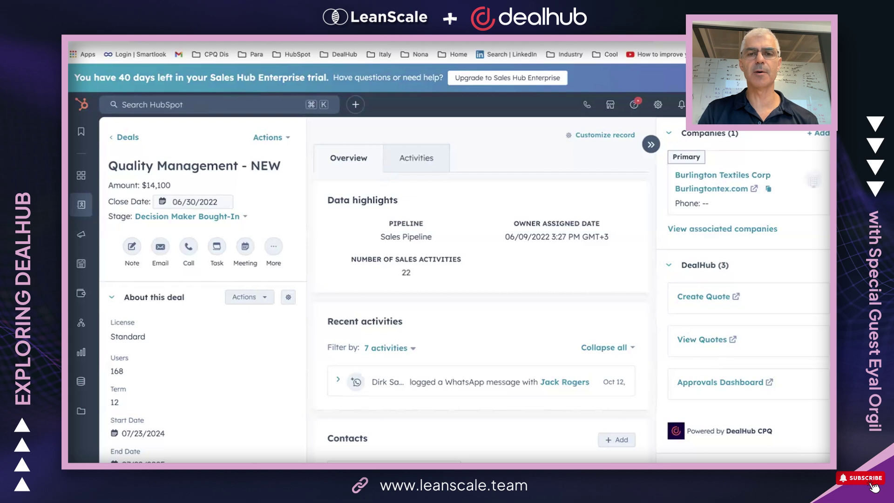
left_click(363, 38)
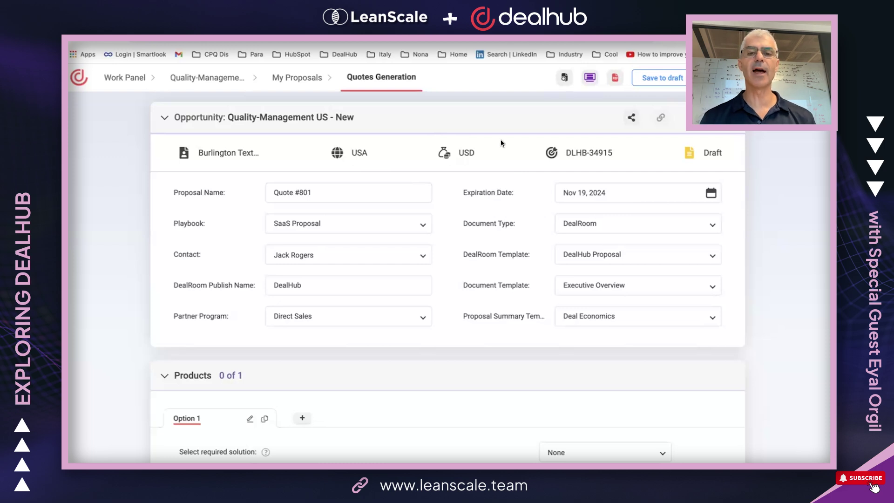
Collapse the Products section and review the quote's question sections, Products Summary and Deal Economics.
scroll(502, 139, "down", 4)
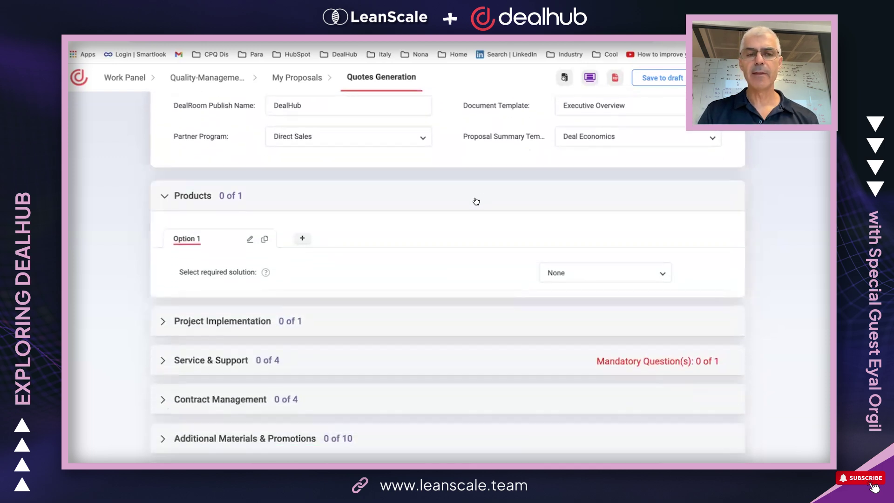
left_click(476, 201)
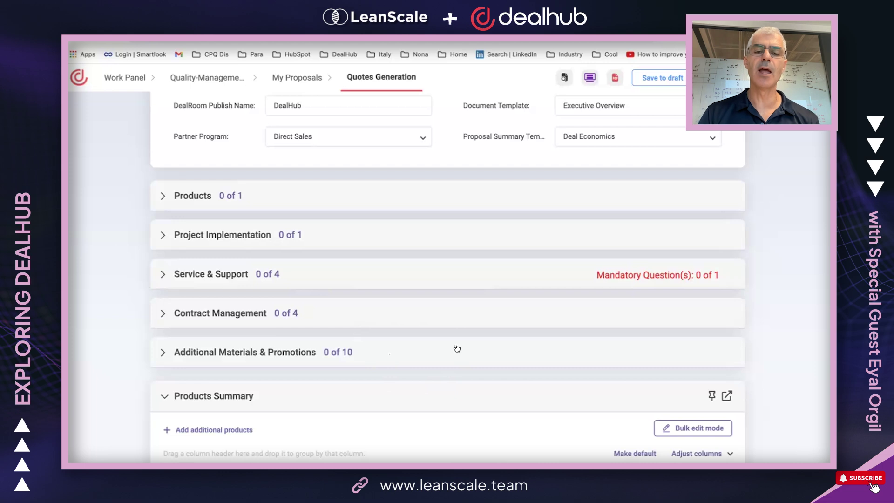
scroll(450, 331, "down", 3)
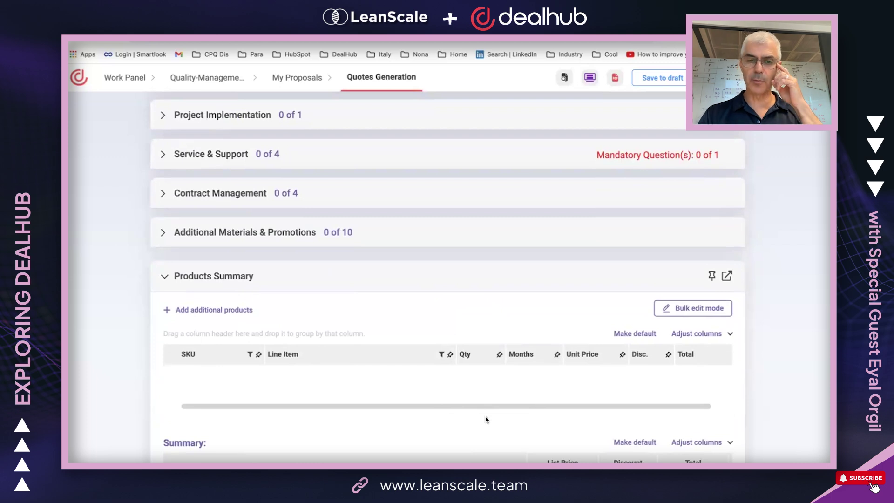
scroll(485, 419, "down", 6)
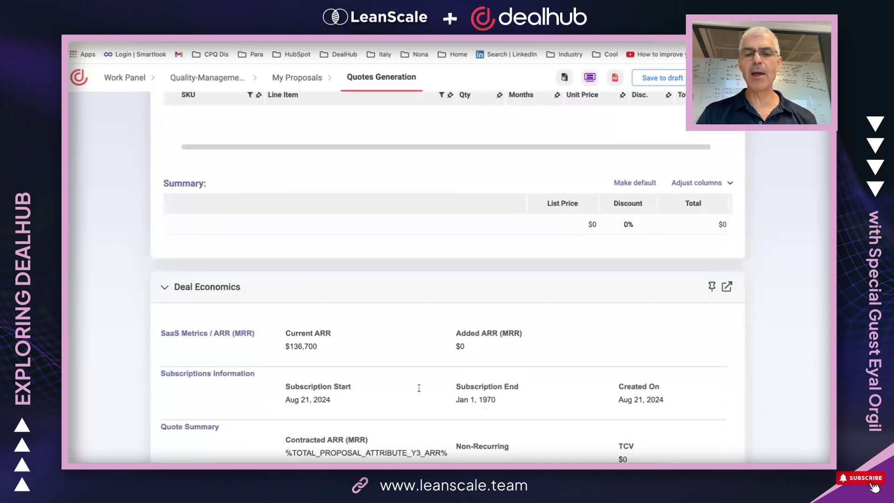
scroll(419, 388, "up", 1)
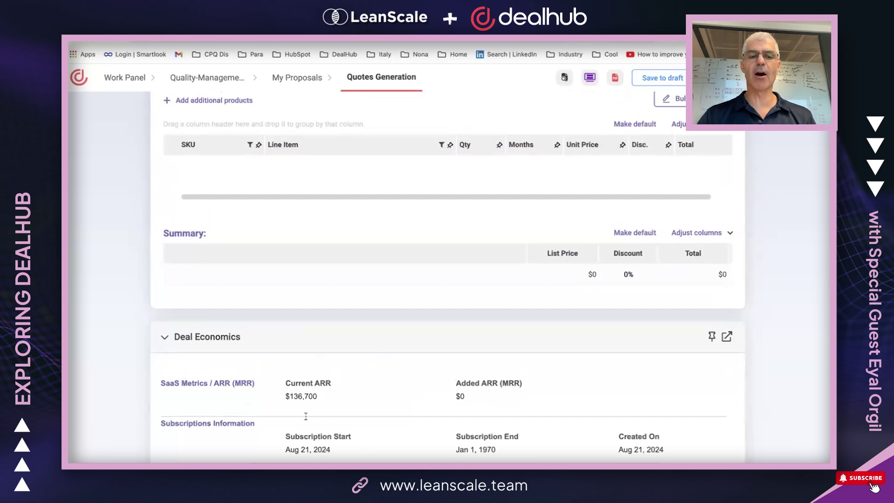
scroll(306, 416, "up", 2)
scroll(306, 416, "up", 1)
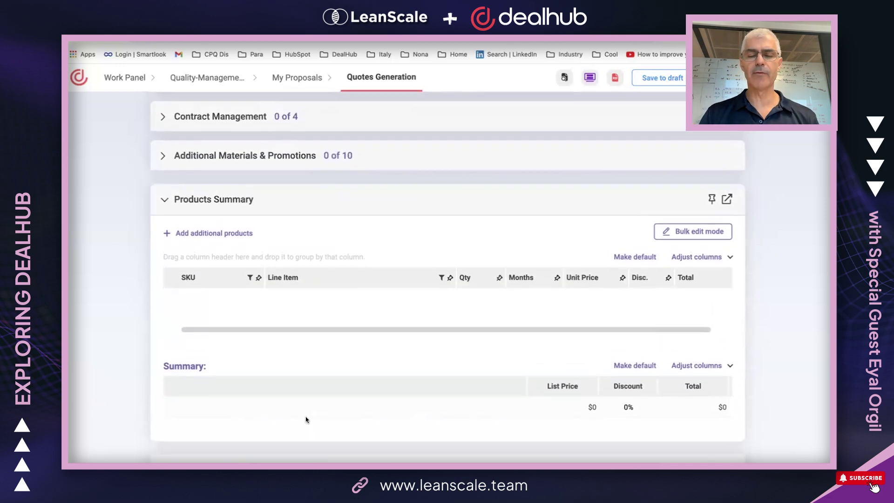
scroll(306, 419, "up", 5)
scroll(306, 420, "down", 1)
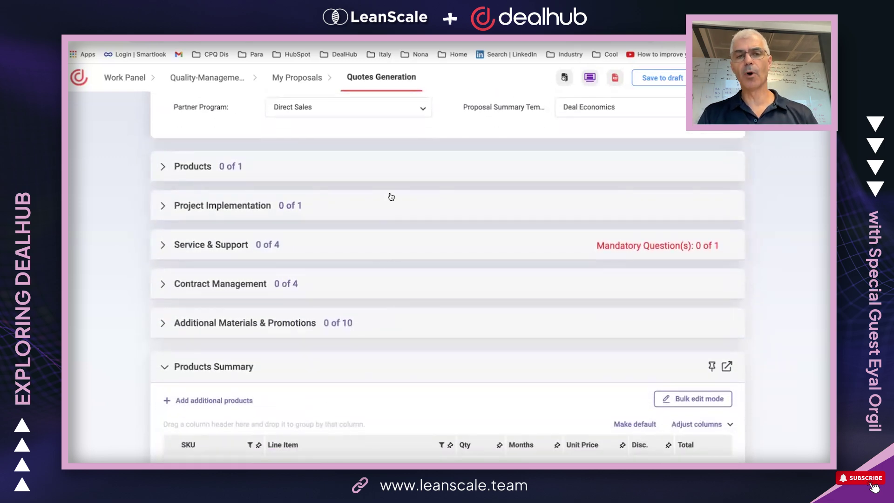
Expand the Products section, check the solution comparison help and set the required solution to Enterprise.
left_click(403, 174)
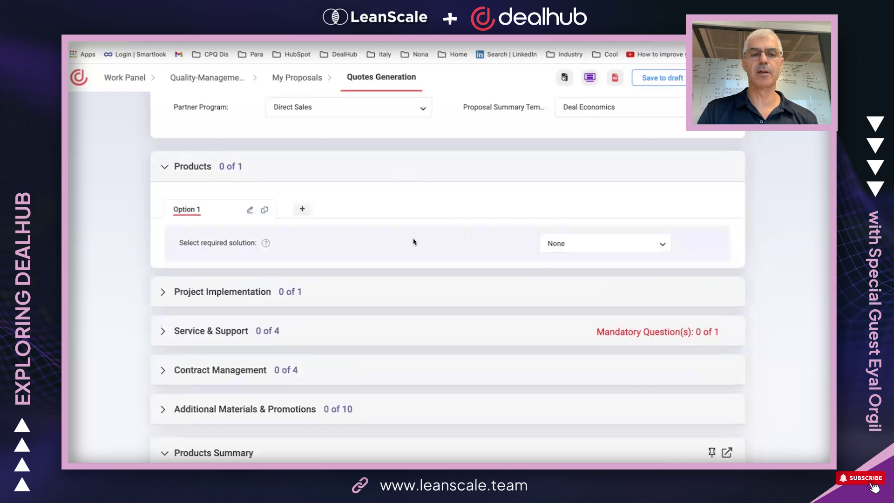
mouse_move(267, 245)
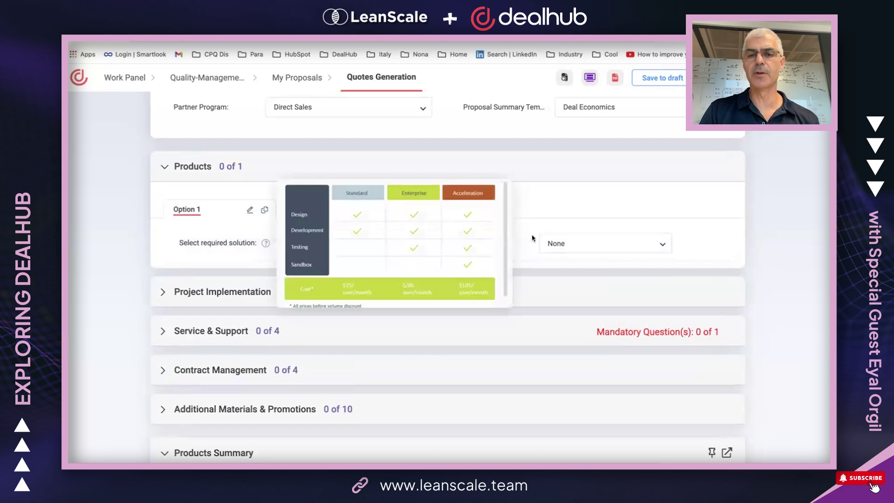
left_click(580, 247)
left_click(563, 304)
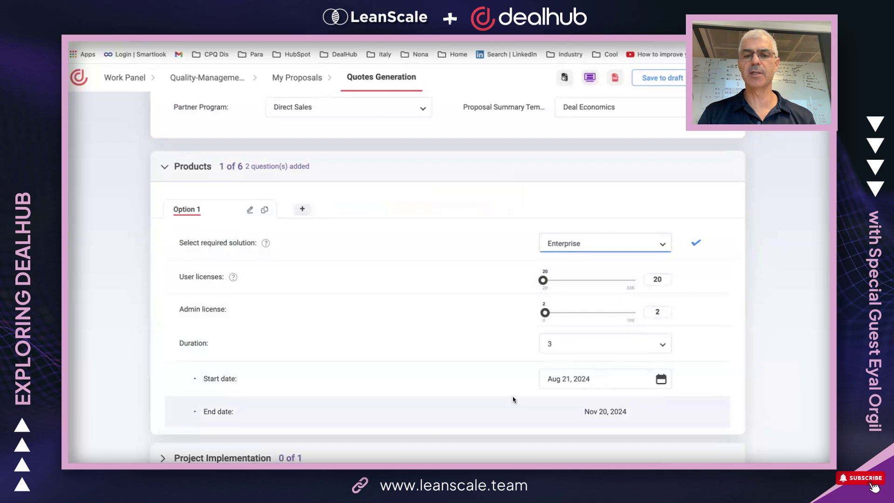
Change the required solution to Standard and narrow the Line Item column in the Products Summary.
left_click(655, 243)
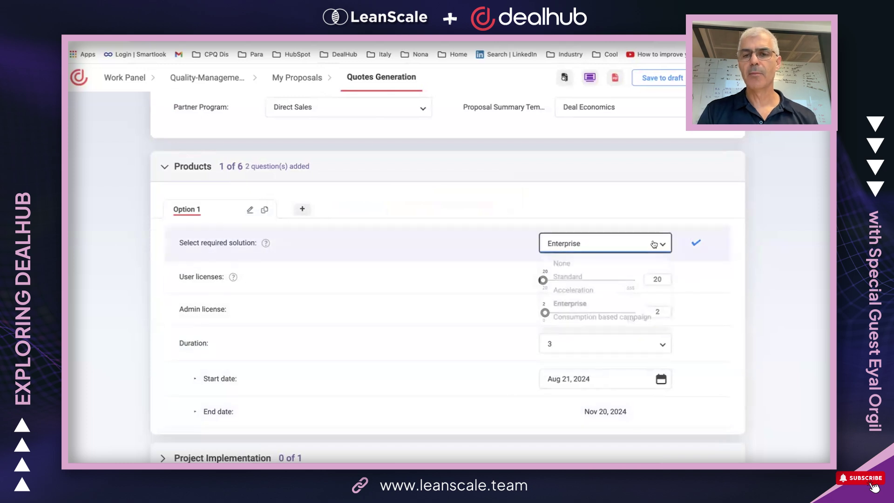
left_click(566, 278)
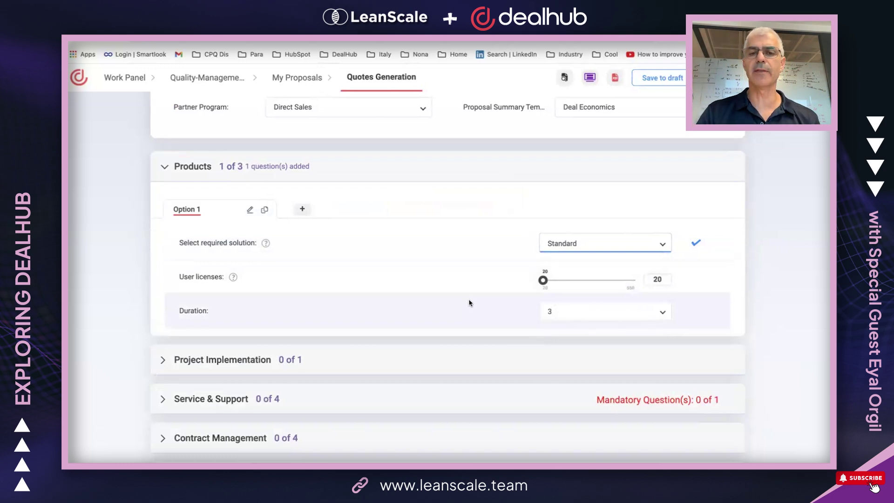
scroll(469, 303, "down", 5)
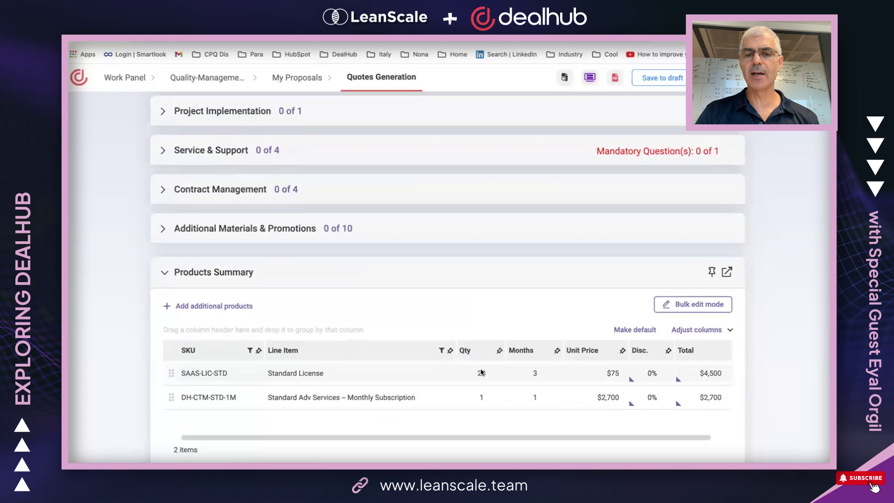
left_click_drag(455, 346, 428, 346)
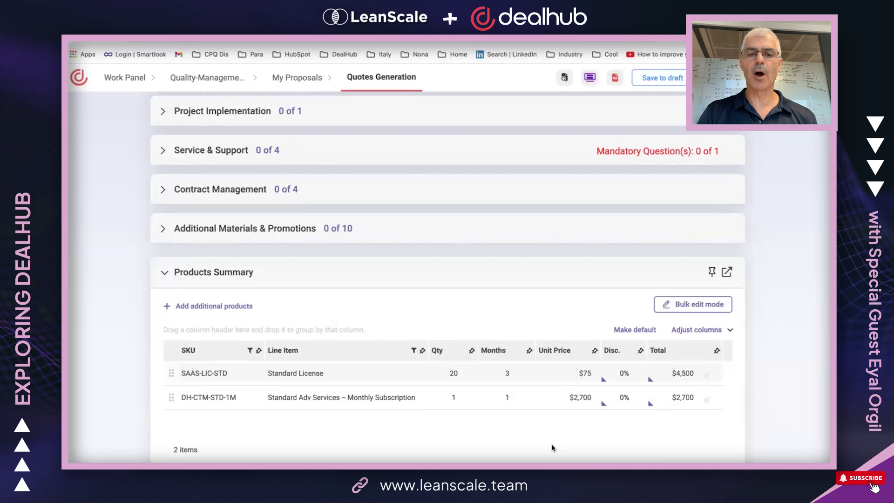
Set the user licenses to 430 and the subscription duration to 36.
scroll(553, 448, "up", 2)
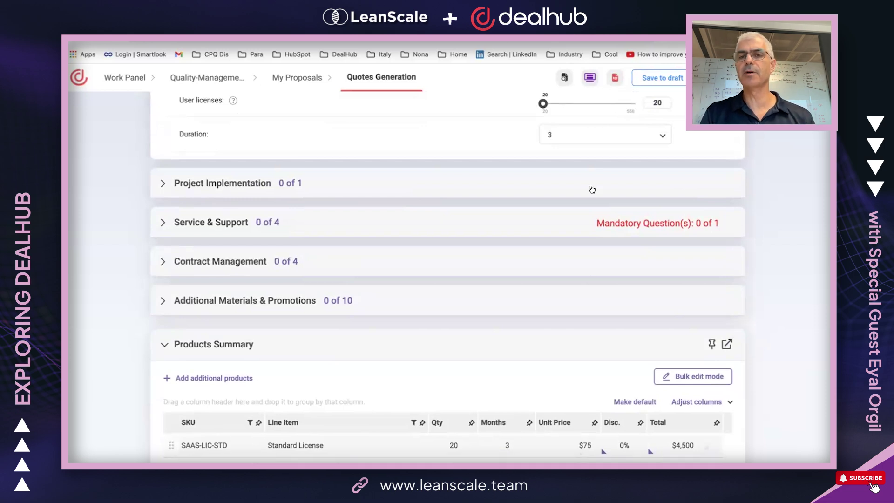
left_click(614, 103)
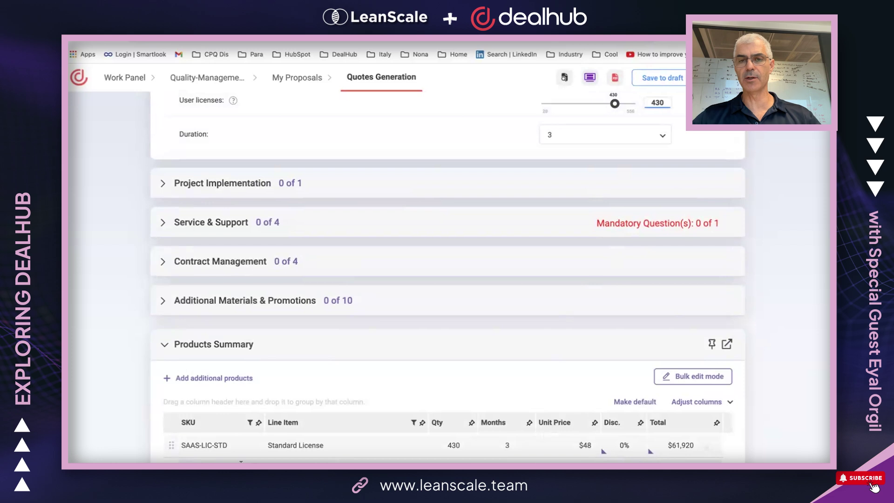
left_click(660, 138)
left_click(559, 329)
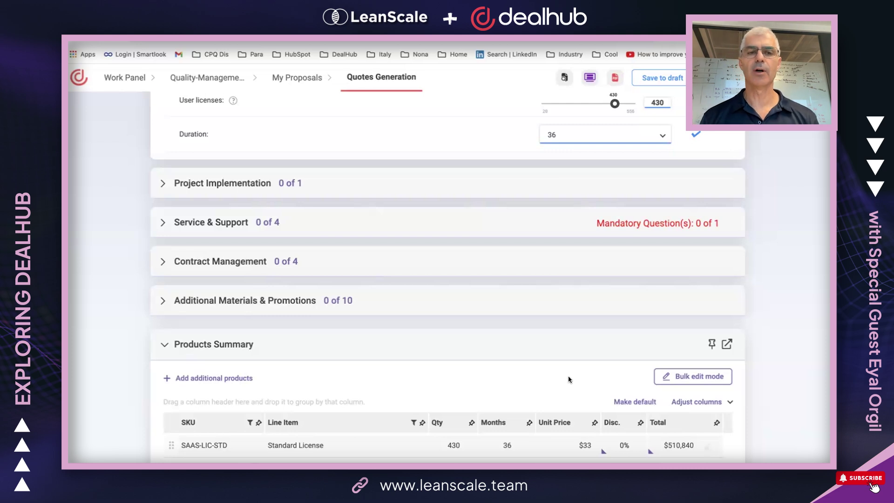
Expand Project Implementation, set the type of project being offered to Stay Current and show its duration choices in years.
left_click(531, 183)
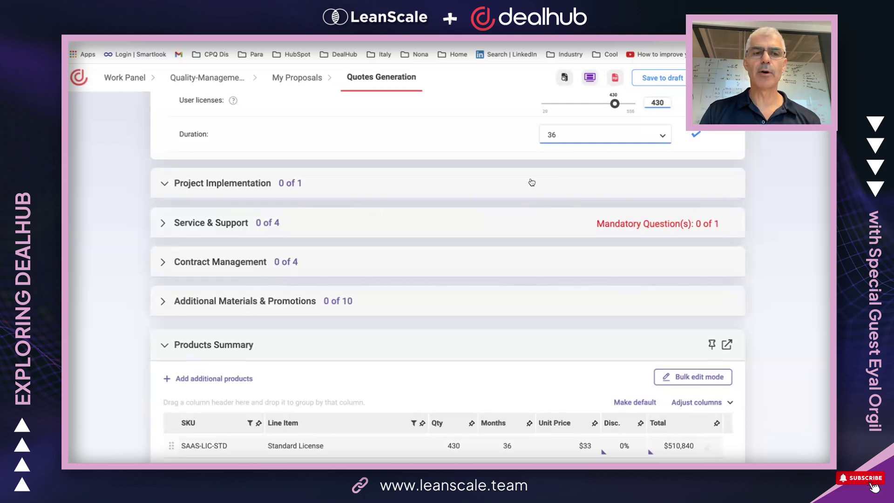
scroll(528, 214, "down", 2)
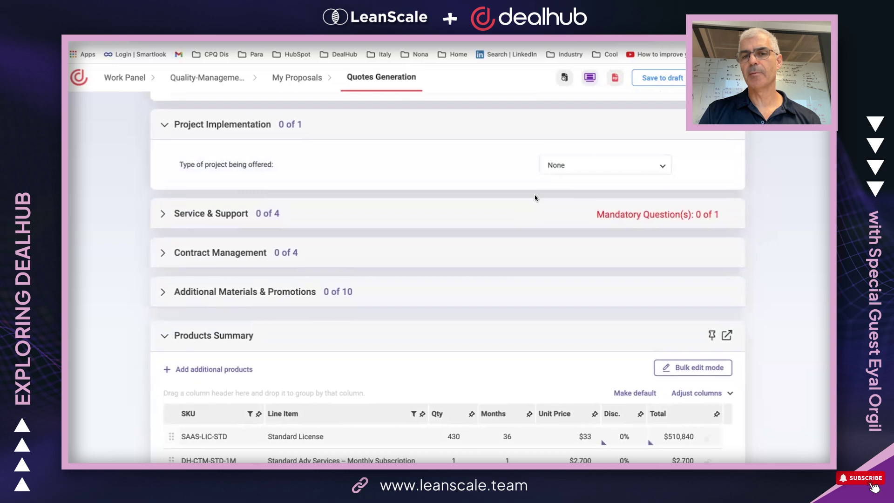
left_click(657, 166)
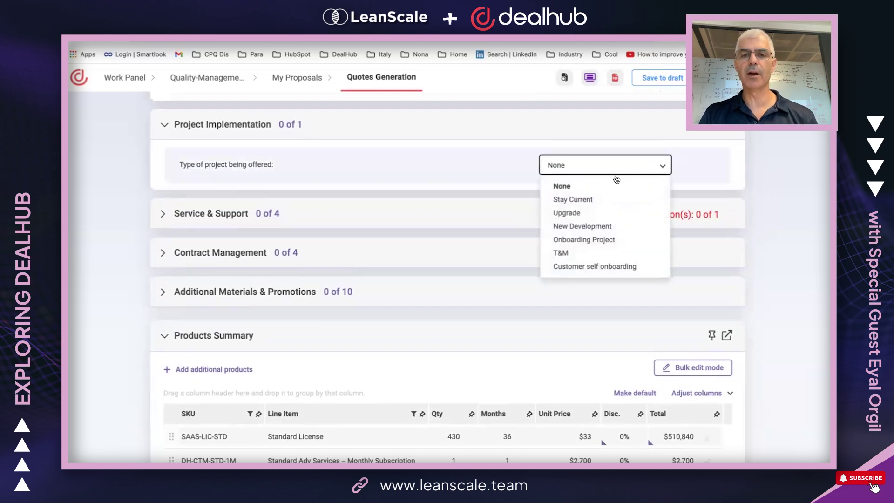
left_click(586, 200)
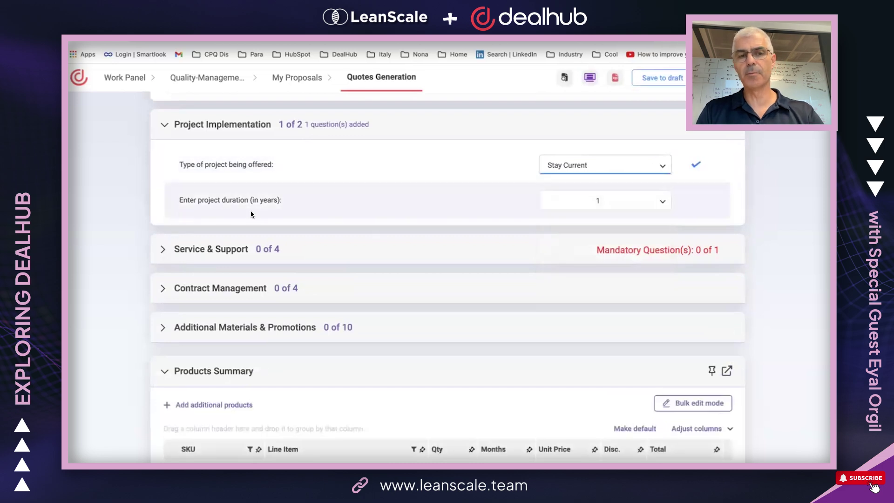
left_click(606, 201)
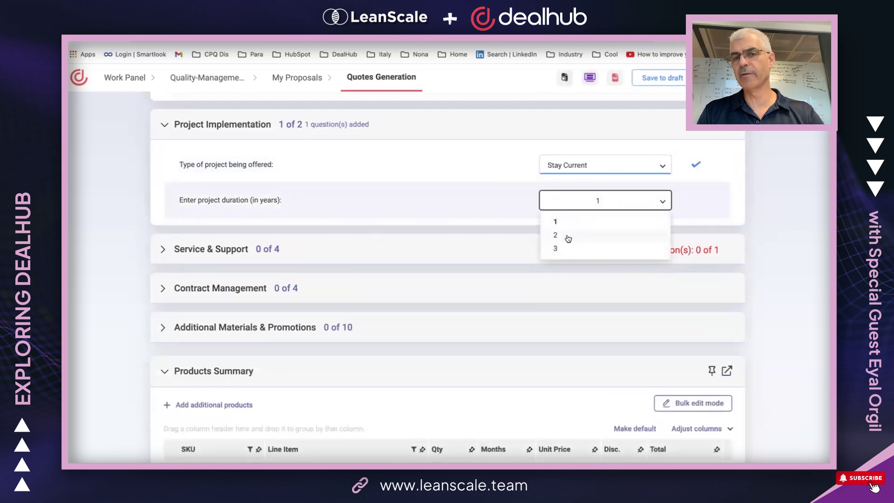
Change the type of project being offered to Upgrade and show its duration choices in months.
left_click(608, 167)
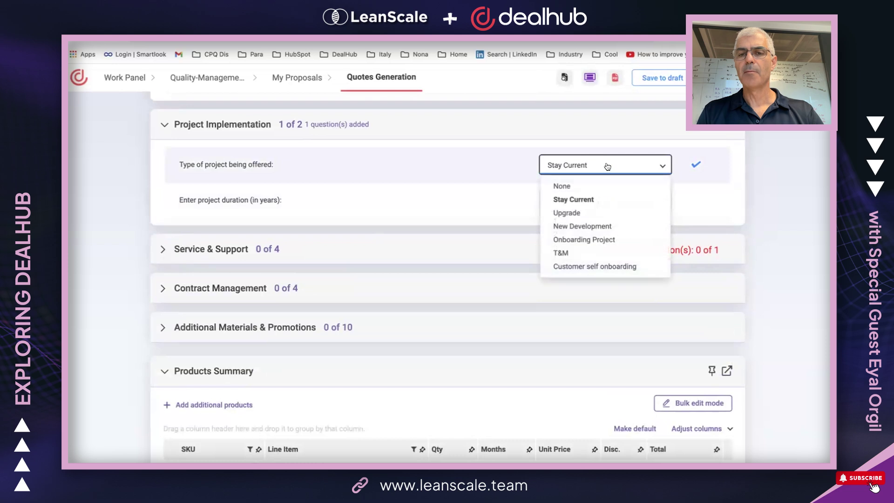
left_click(561, 212)
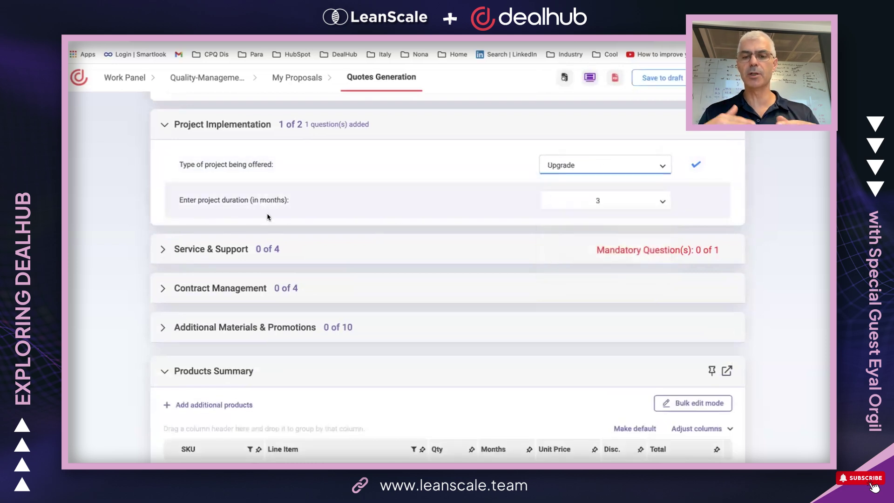
left_click(637, 204)
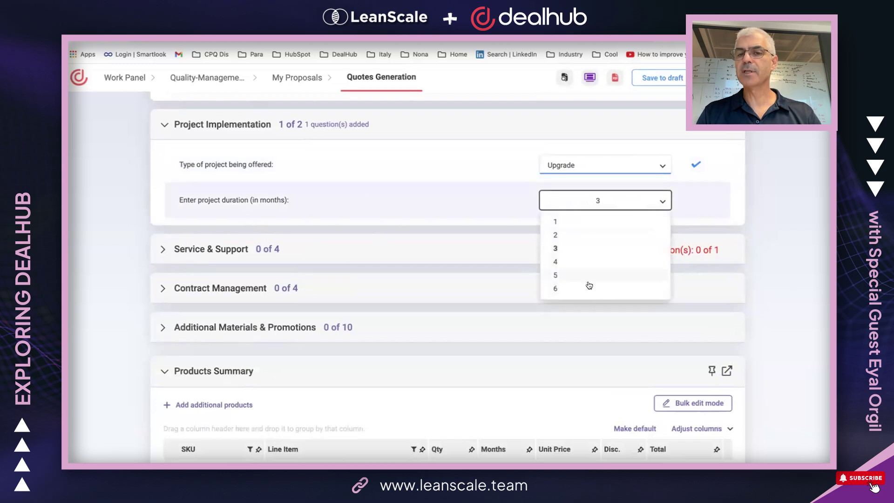
Set the project type to New Development with a duration of 11 months and check the line items in the Products Summary.
left_click(607, 167)
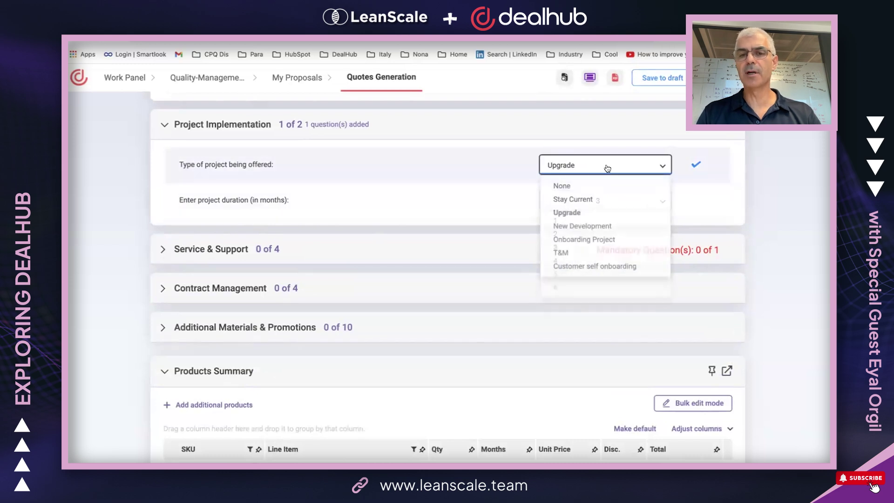
left_click(580, 226)
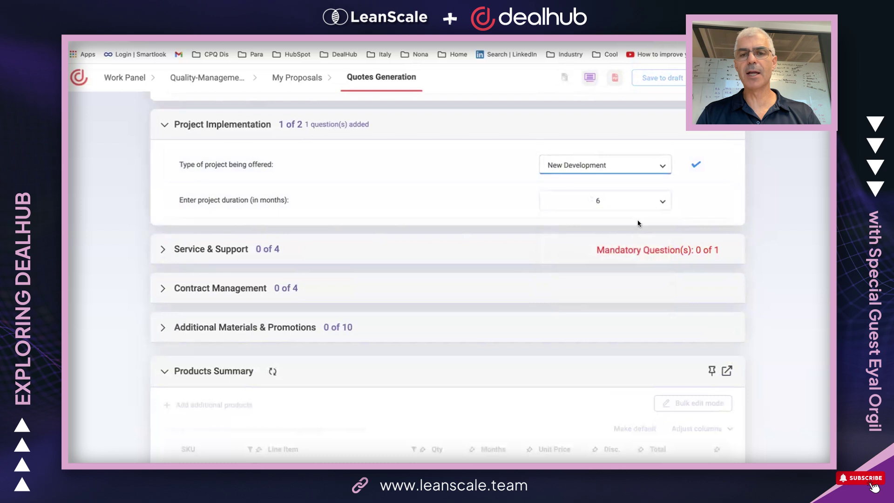
left_click(619, 200)
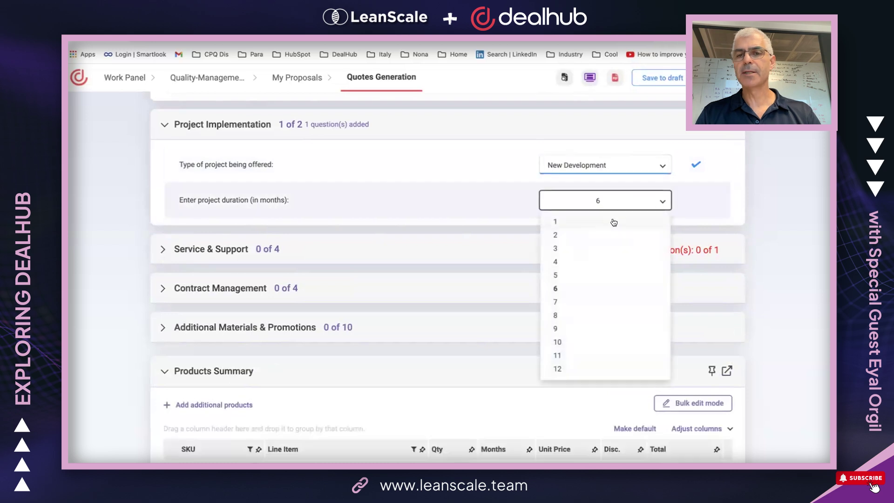
left_click(567, 357)
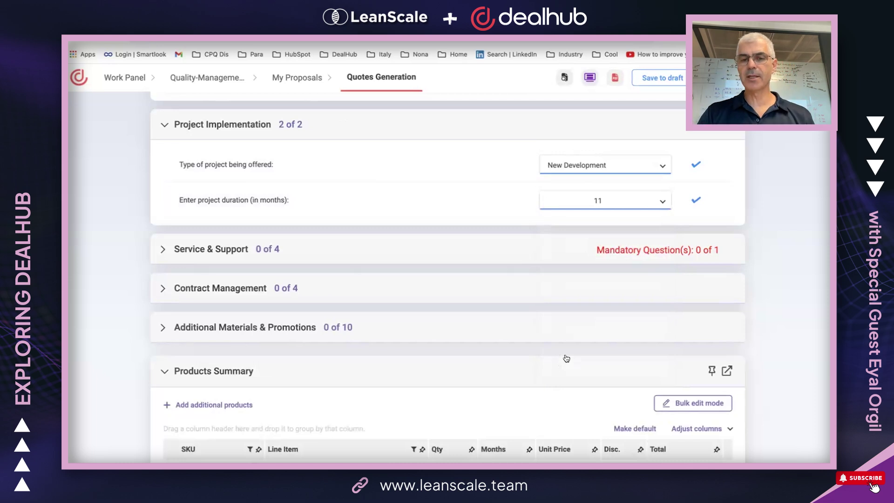
scroll(566, 358, "down", 3)
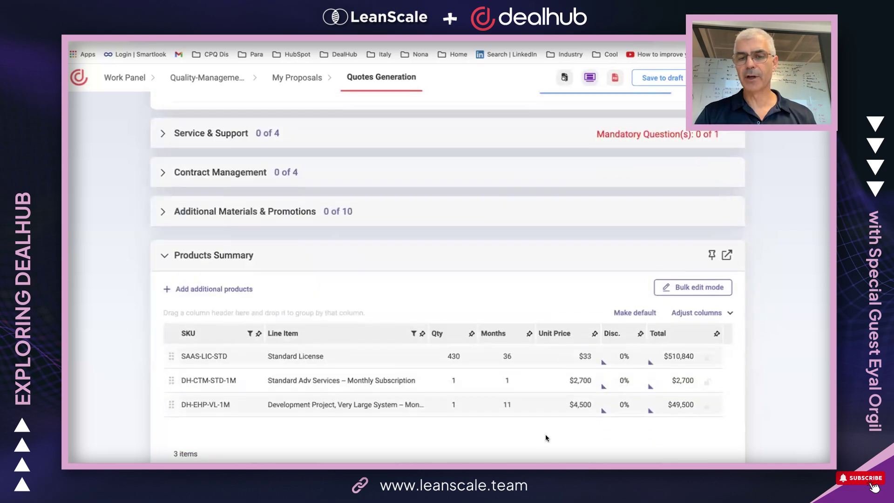
scroll(547, 438, "down", 1)
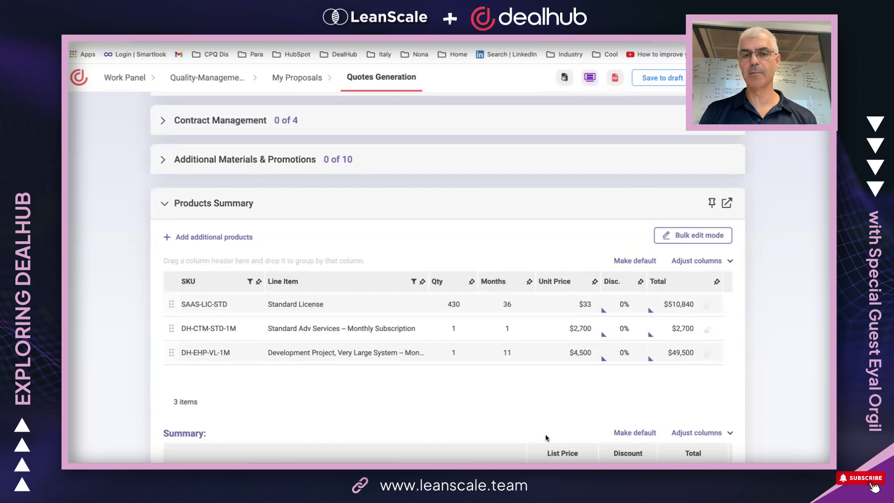
Expand the Service & Support section and set the support level to Premium.
scroll(546, 434, "up", 3)
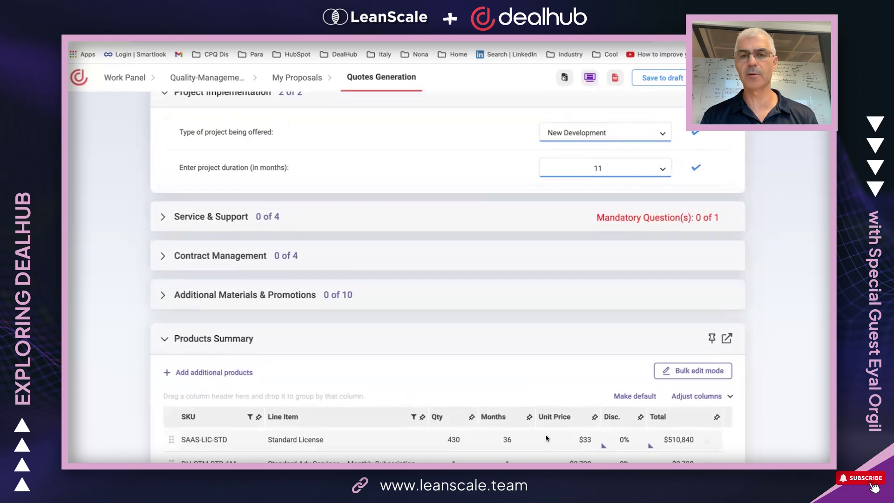
left_click(578, 215)
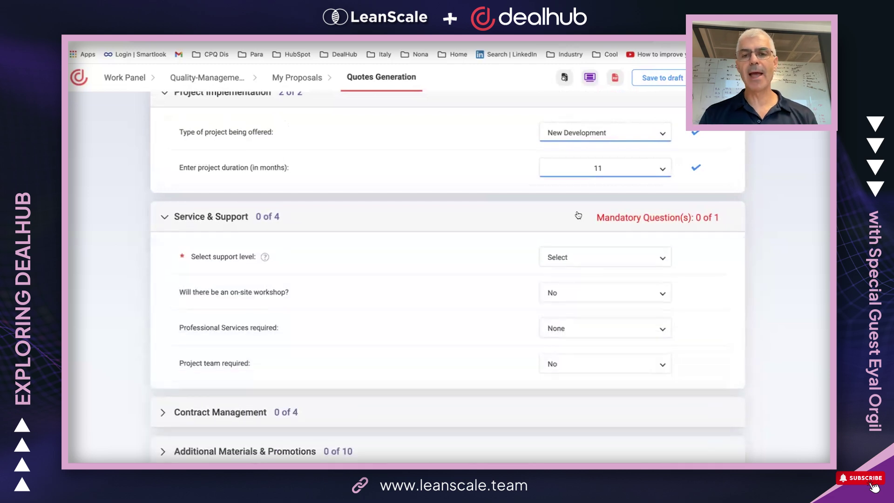
left_click(577, 261)
left_click(560, 320)
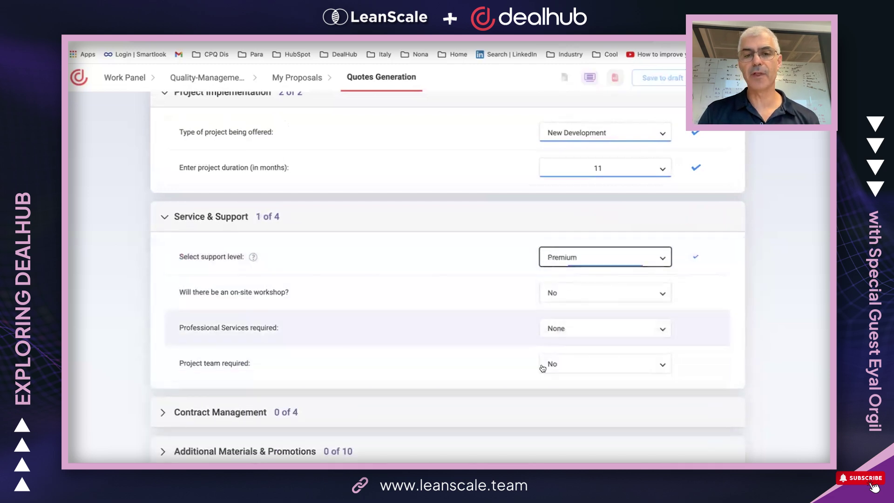
Set Professional Services required to Include and describe the general PS services as "Special service for August 2024".
left_click(580, 332)
left_click(572, 362)
left_click(560, 363)
type("Special ")
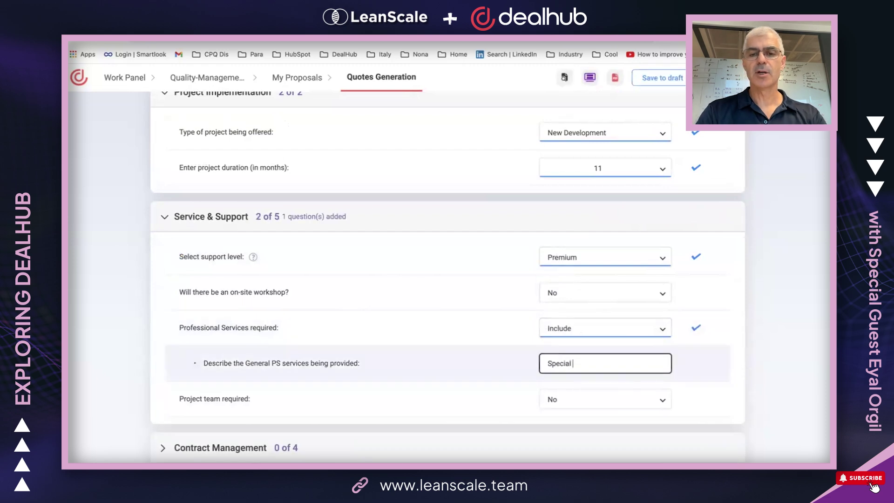
type("service for August 2024")
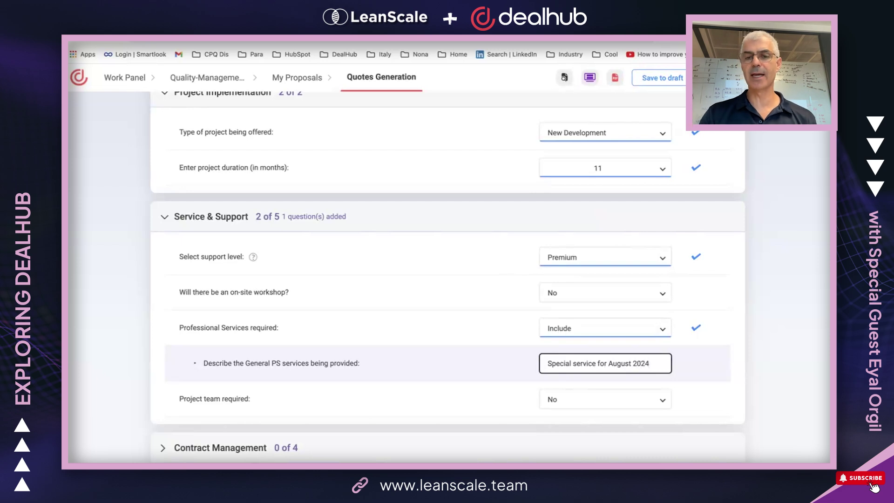
left_click(736, 367)
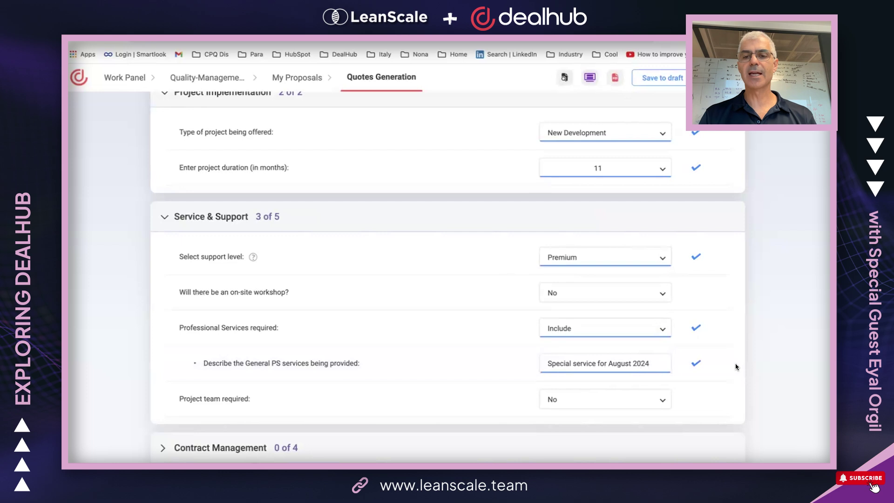
Set Project team required to Yes.
left_click(663, 400)
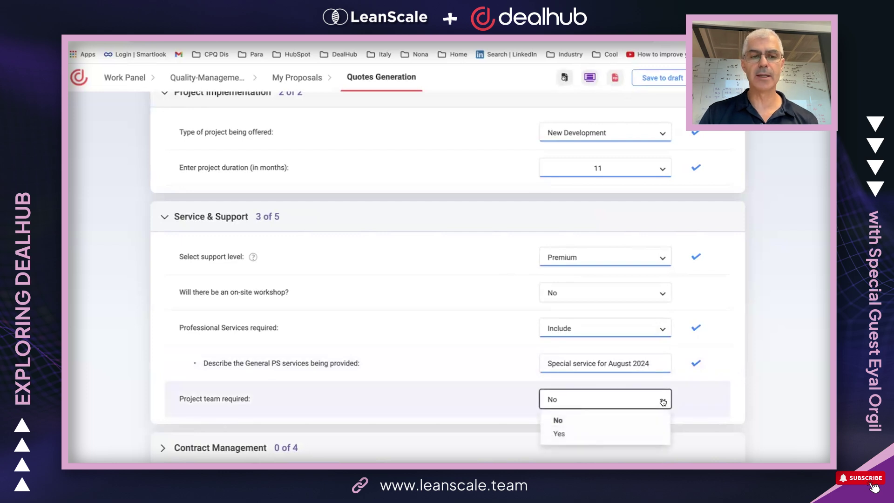
left_click(589, 435)
scroll(589, 405, "down", 4)
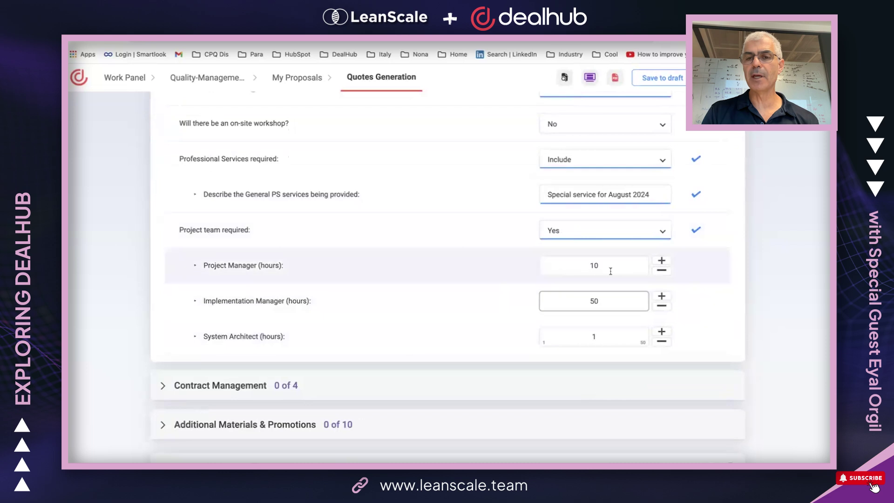
Set the Project Manager hours to 10 and check the line items in the Products Summary.
left_click(662, 261)
left_click(662, 261)
left_click(661, 261)
left_click(662, 270)
left_click(661, 270)
left_click(662, 270)
left_click(621, 261)
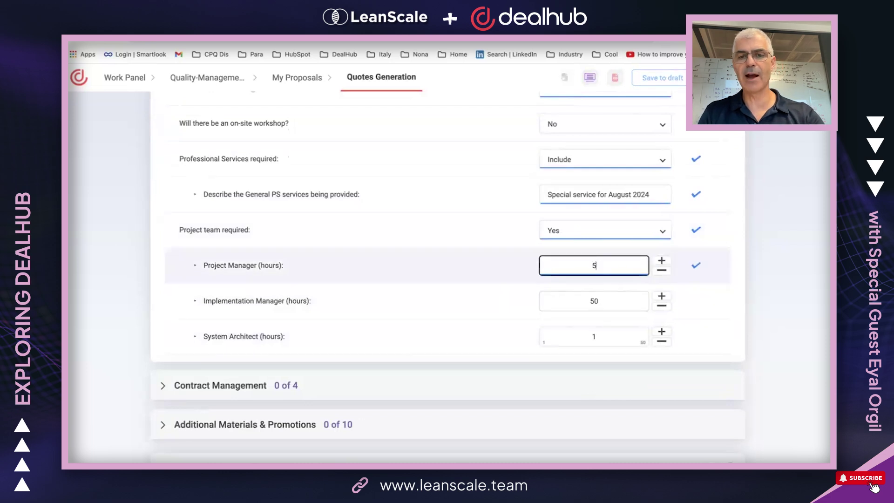
left_click(484, 270)
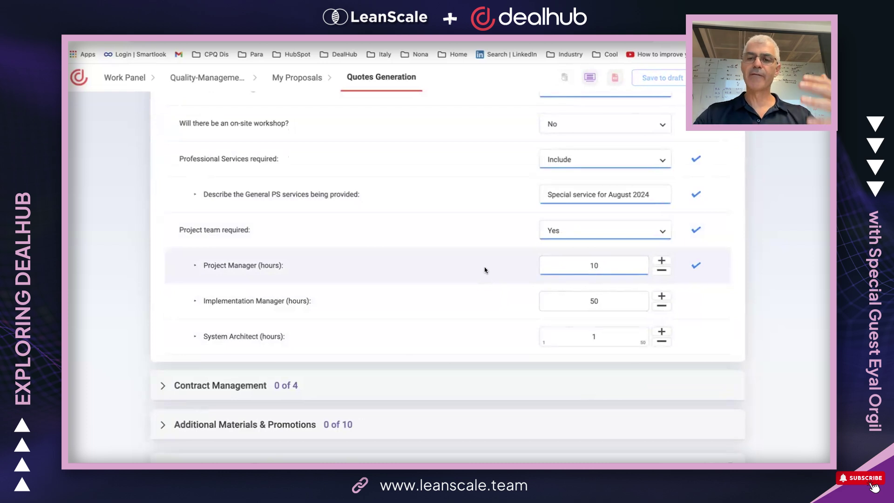
scroll(485, 269, "down", 5)
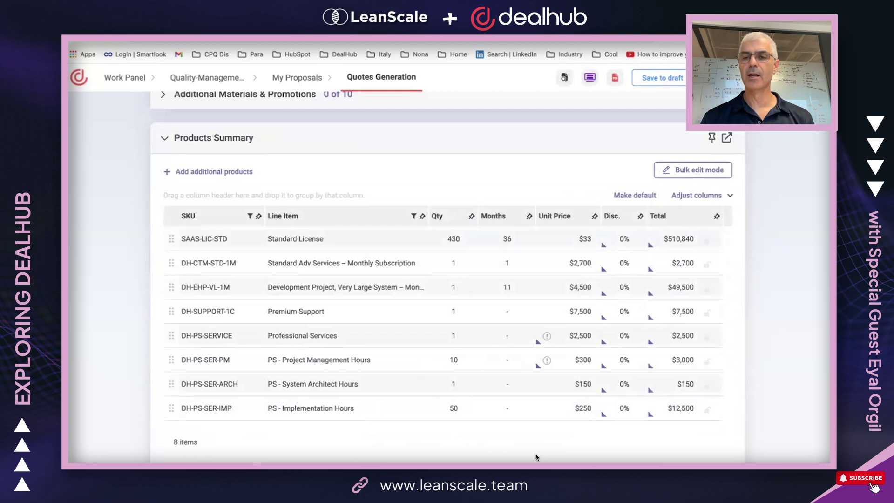
scroll(536, 457, "up", 4)
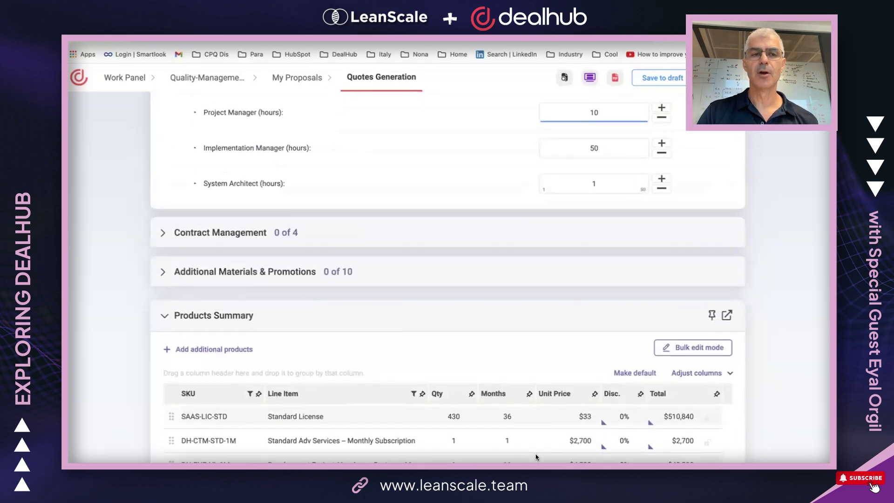
Expand Contract Management, set the payment terms to 60-days and show the help note for that question.
scroll(537, 457, "up", 2)
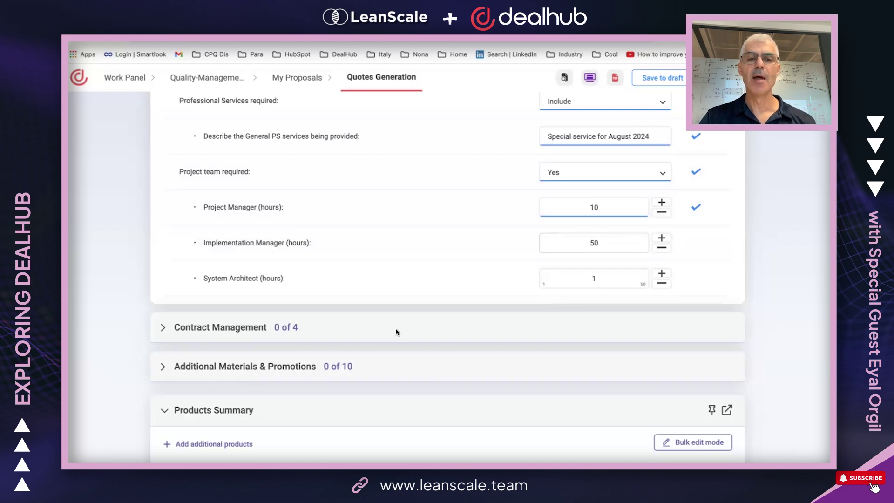
left_click(163, 329)
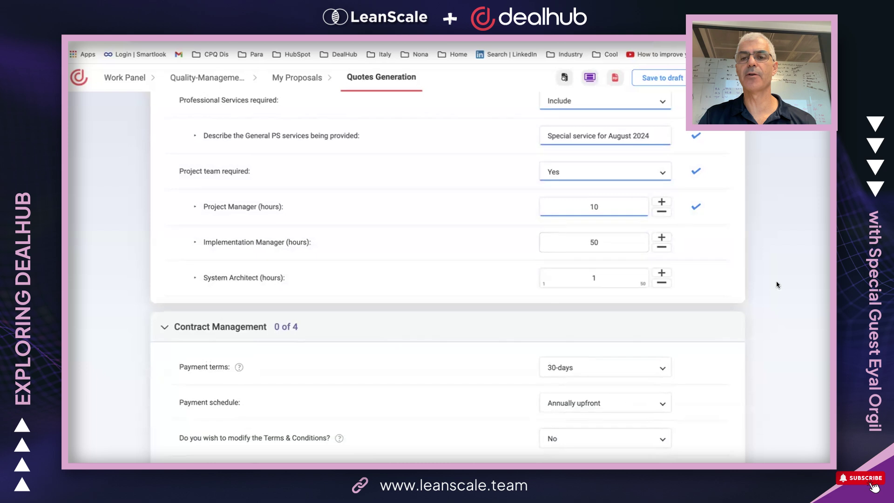
scroll(776, 283, "down", 3)
left_click(600, 254)
left_click(568, 287)
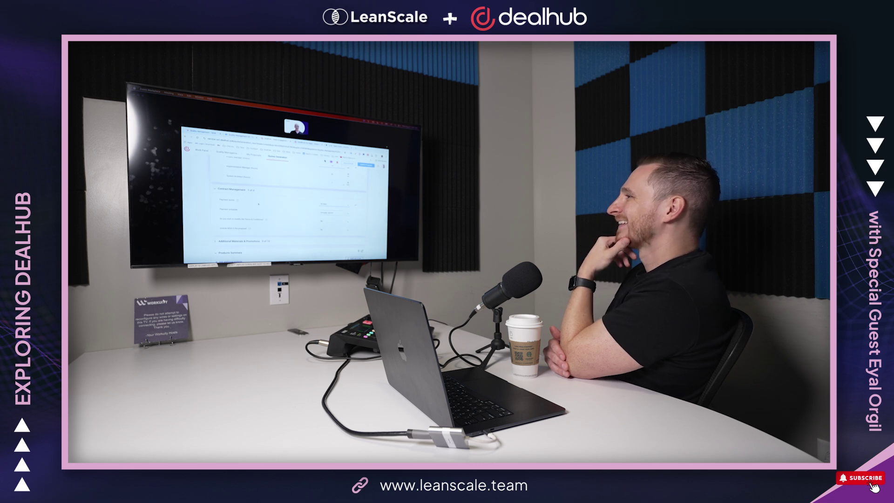
mouse_move(238, 254)
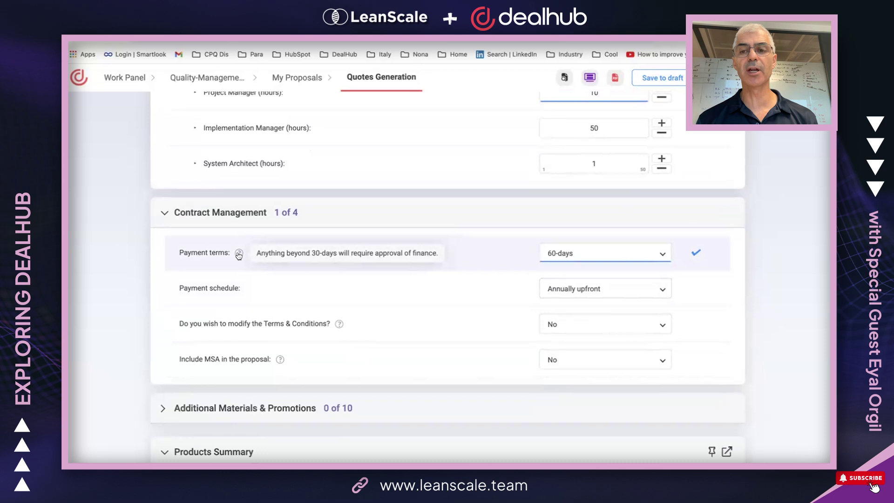
Expand the group approval in the Approval Workflow and examine the approvers together with the quote's totals and Deal Economics.
scroll(132, 259, "down", 12)
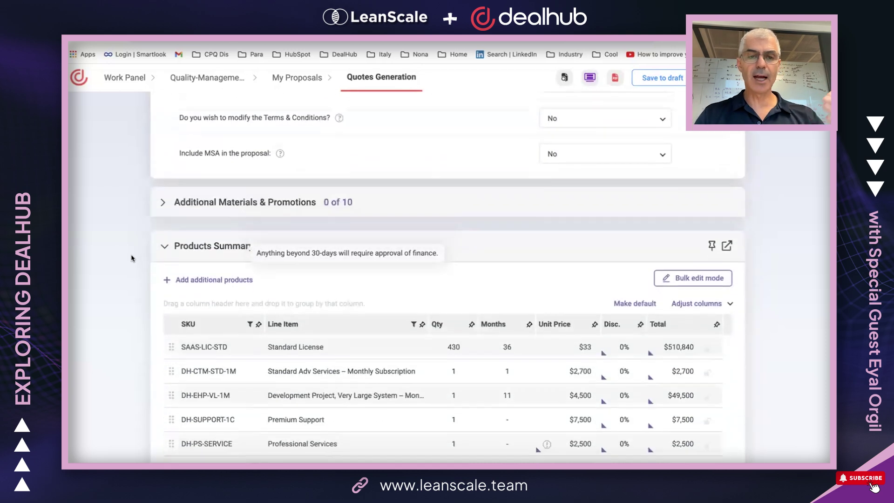
scroll(166, 308, "down", 5)
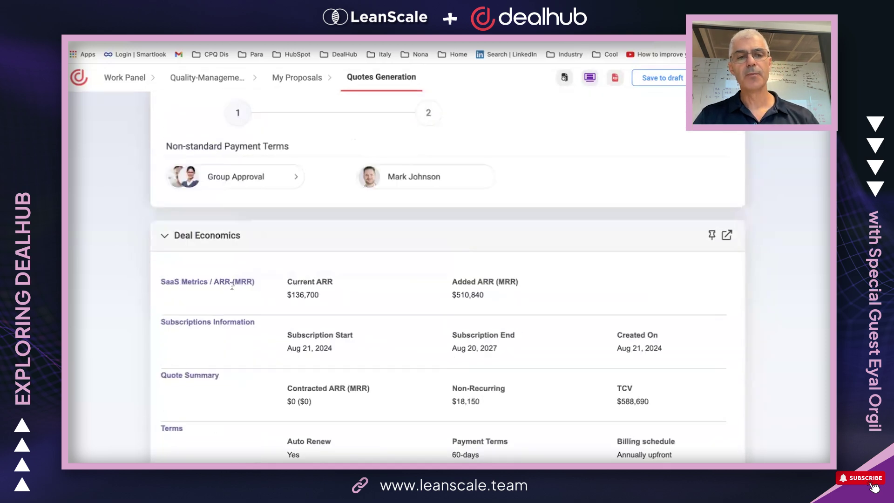
scroll(250, 255, "up", 2)
left_click(295, 275)
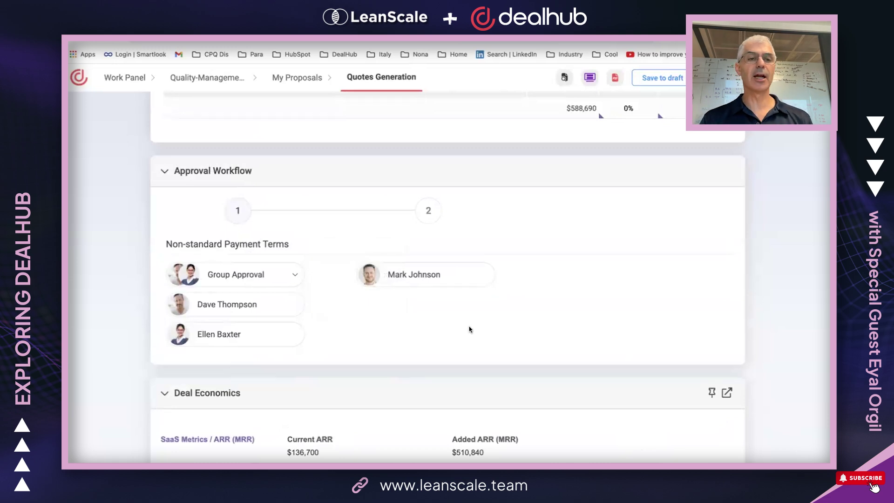
mouse_move(362, 270)
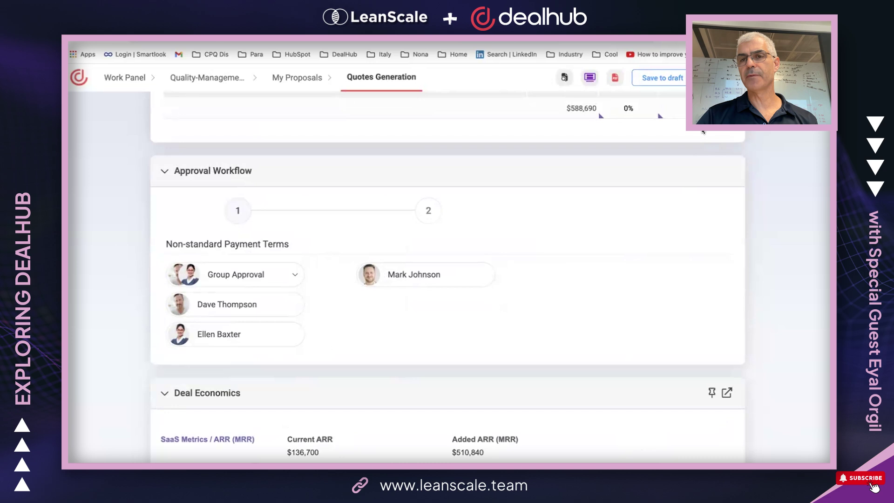
scroll(703, 132, "up", 1)
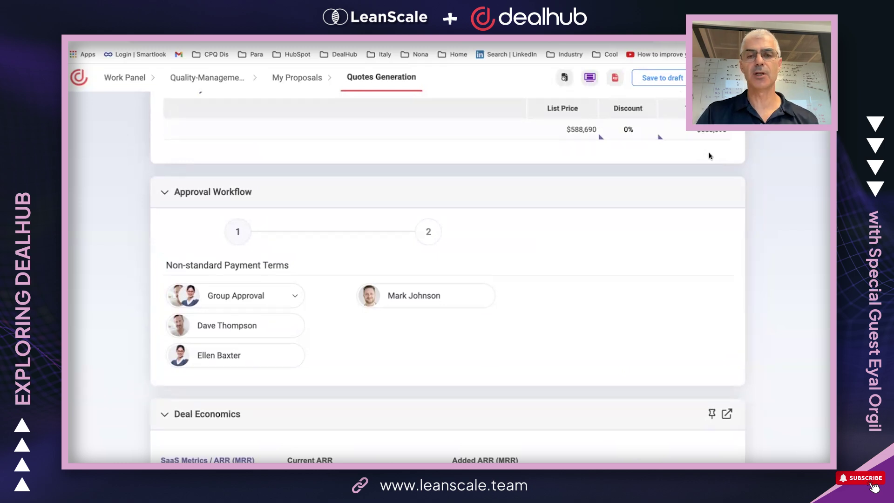
scroll(710, 156, "up", 9)
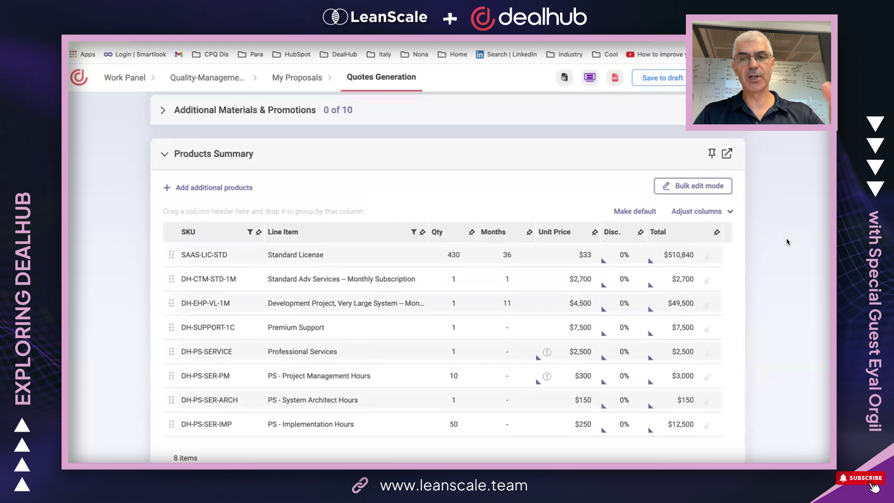
scroll(787, 242, "up", 5)
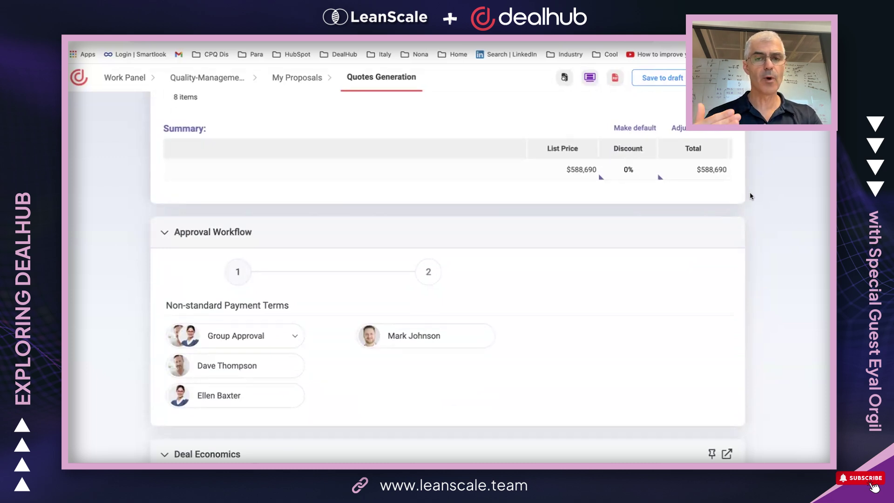
scroll(750, 196, "down", 5)
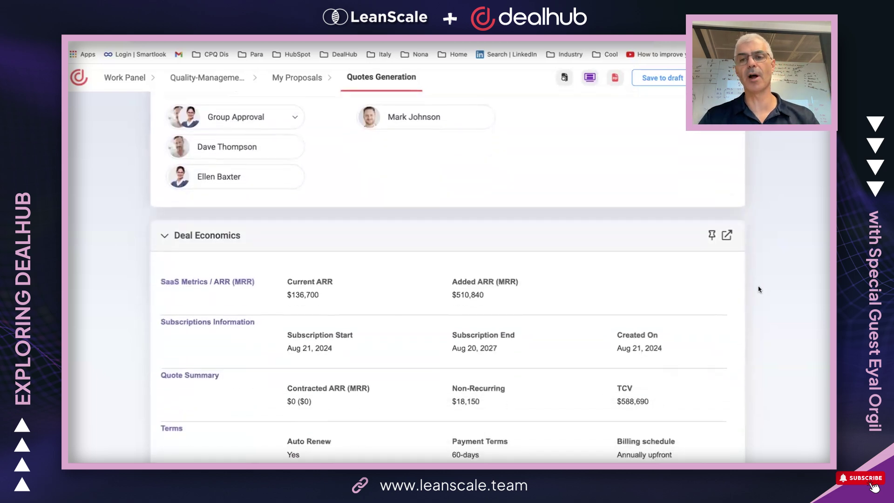
scroll(759, 289, "up", 3)
scroll(759, 289, "up", 2)
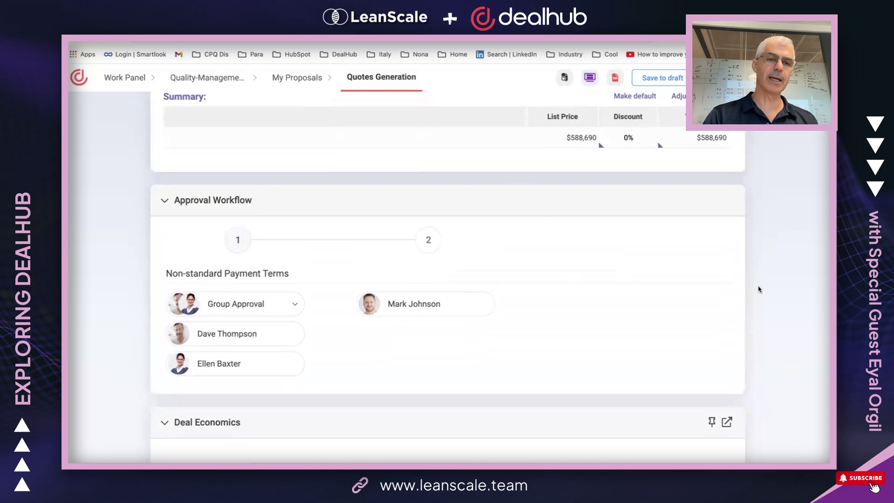
Set the payment terms to 30-days and check the effect on the Approval Workflow.
scroll(759, 289, "up", 1)
scroll(759, 289, "up", 15)
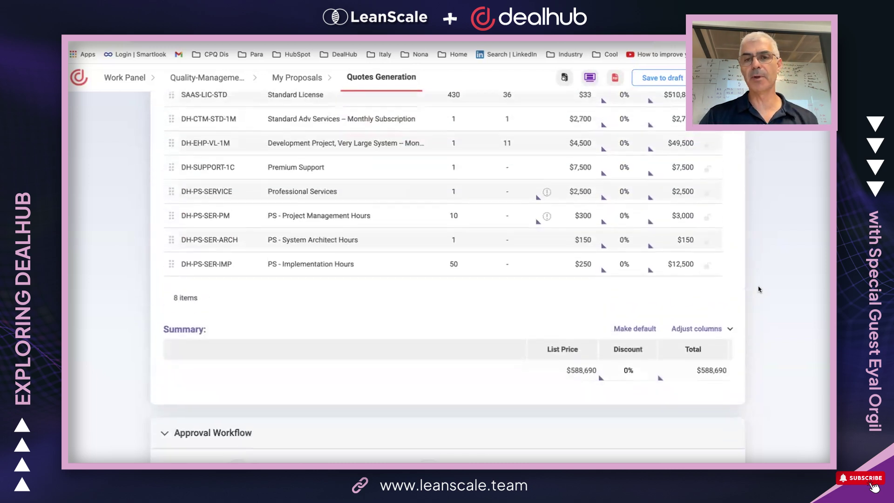
left_click(658, 315)
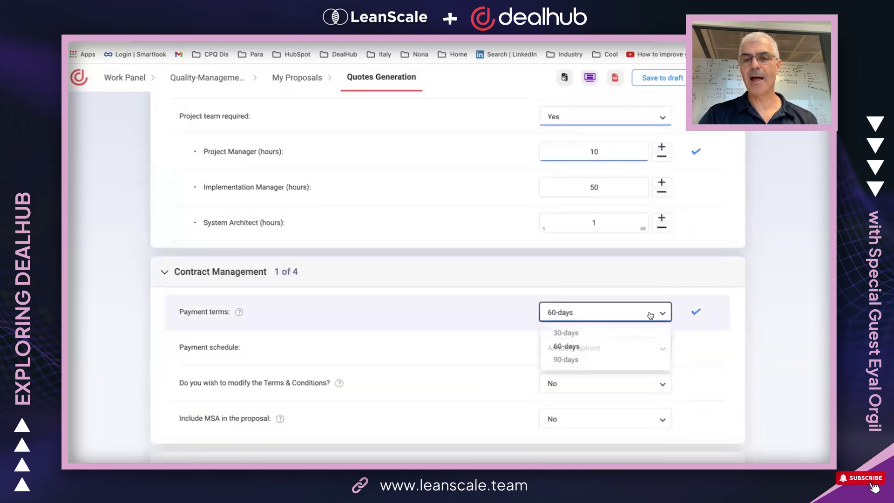
left_click(603, 334)
scroll(772, 294, "down", 5)
scroll(771, 294, "down", 10)
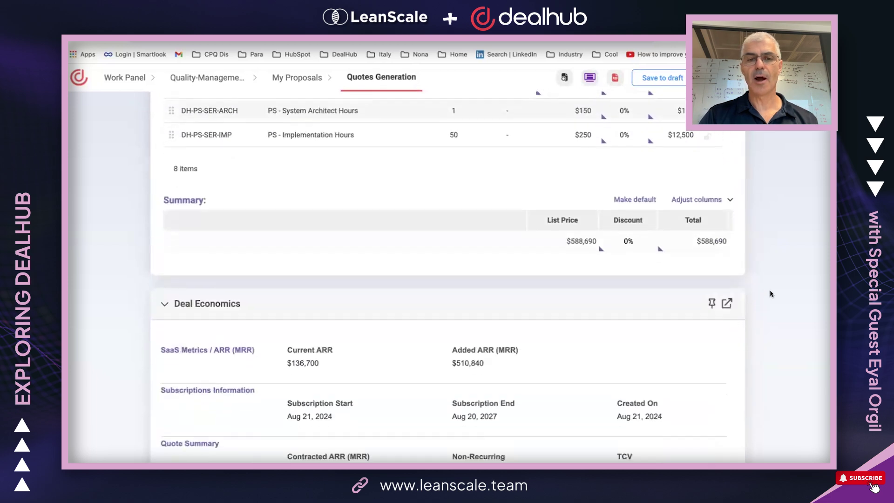
Set the payment terms in Contract Management back to 60-days.
scroll(772, 294, "up", 3)
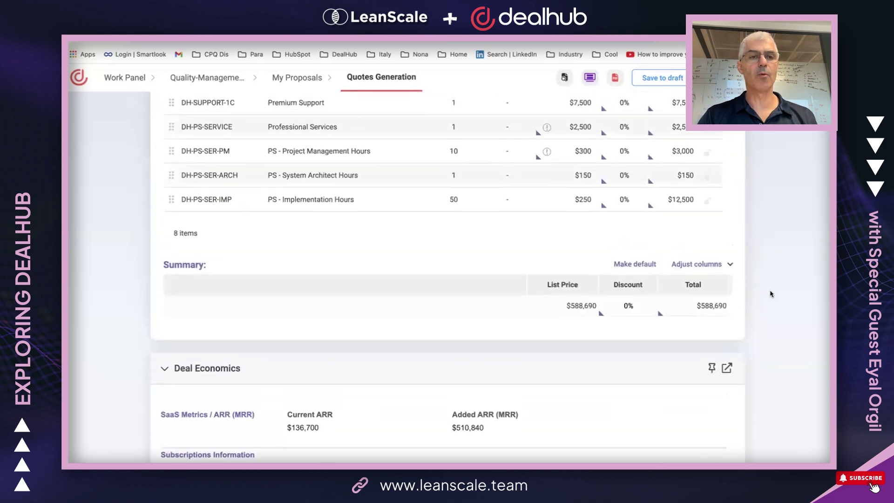
scroll(771, 294, "up", 10)
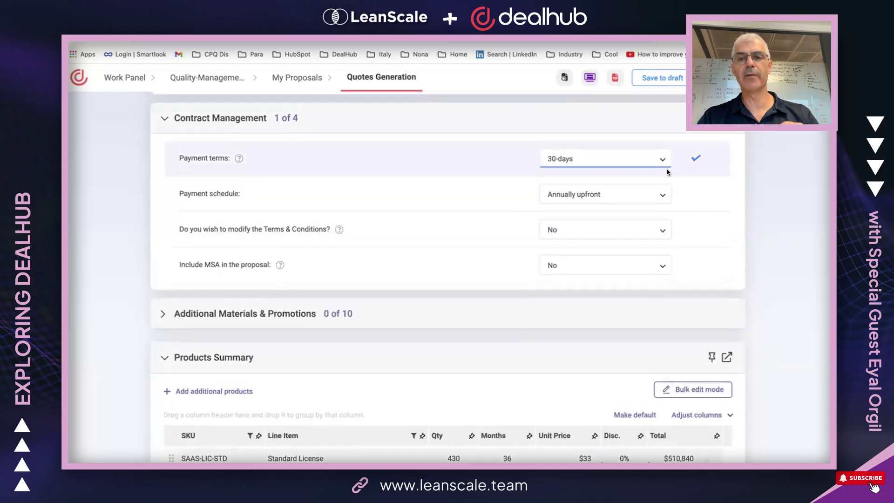
left_click(659, 156)
left_click(623, 193)
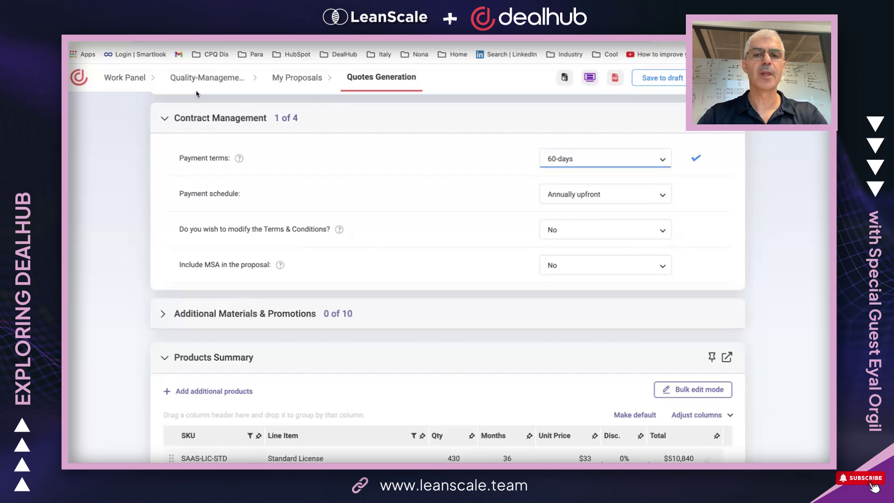
Set the Terms & Conditions modification to Yes - full edits, then open and close the terms and conditions text.
left_click(662, 230)
left_click(589, 265)
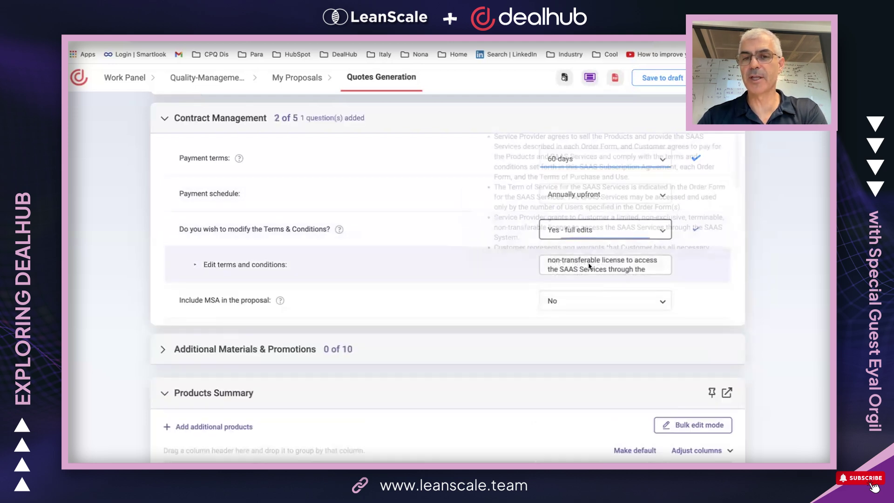
left_click(600, 264)
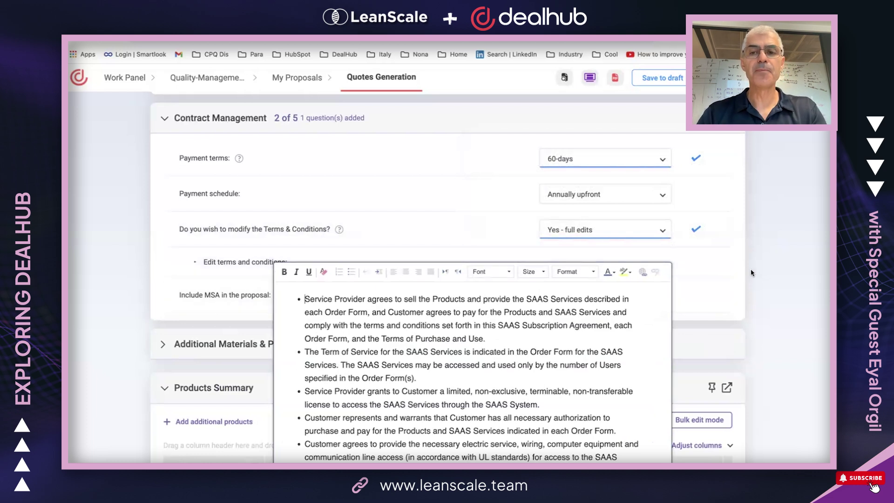
left_click(730, 262)
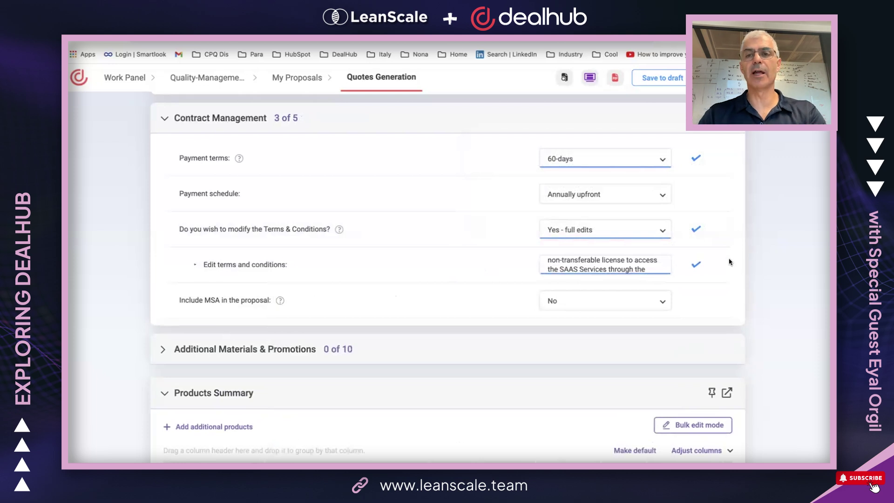
Save the quote and post a proposal comment that mentions a colleague.
left_click(671, 78)
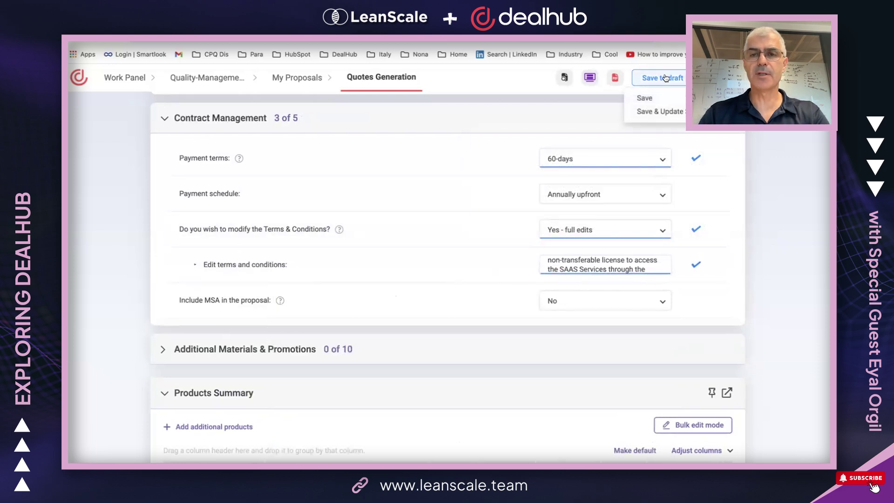
left_click(640, 95)
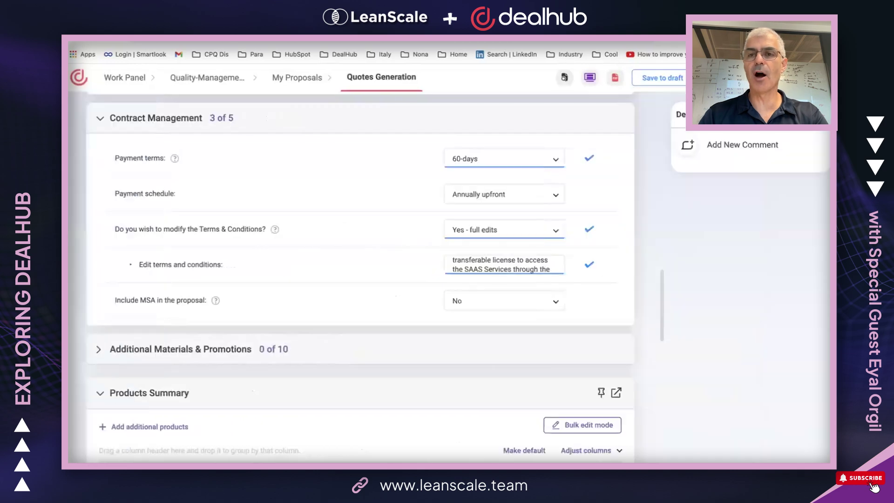
left_click(680, 145)
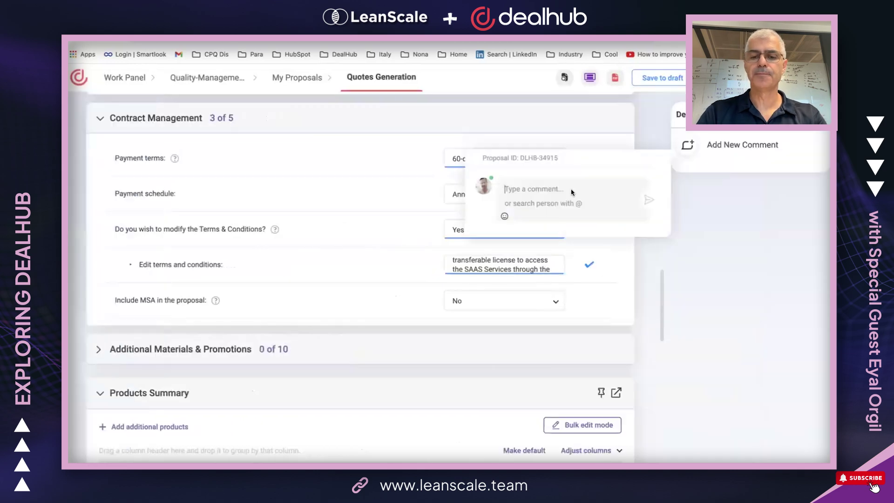
type("@")
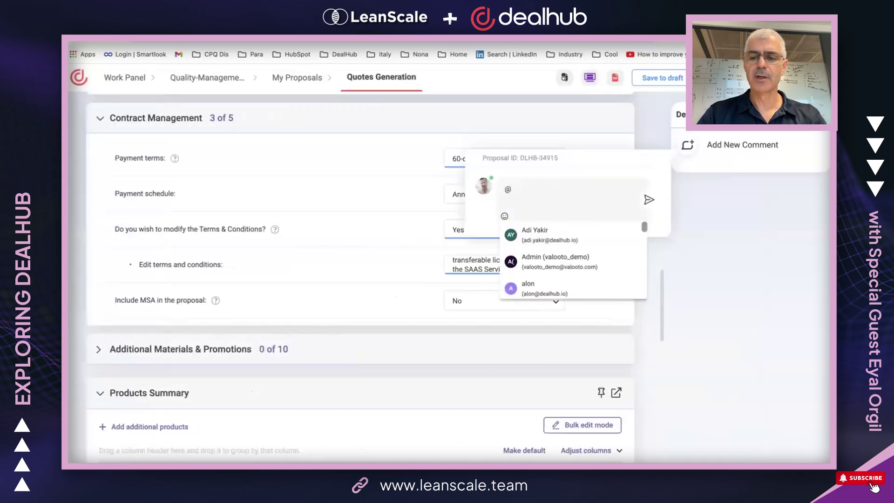
scroll(558, 242, "down", 2)
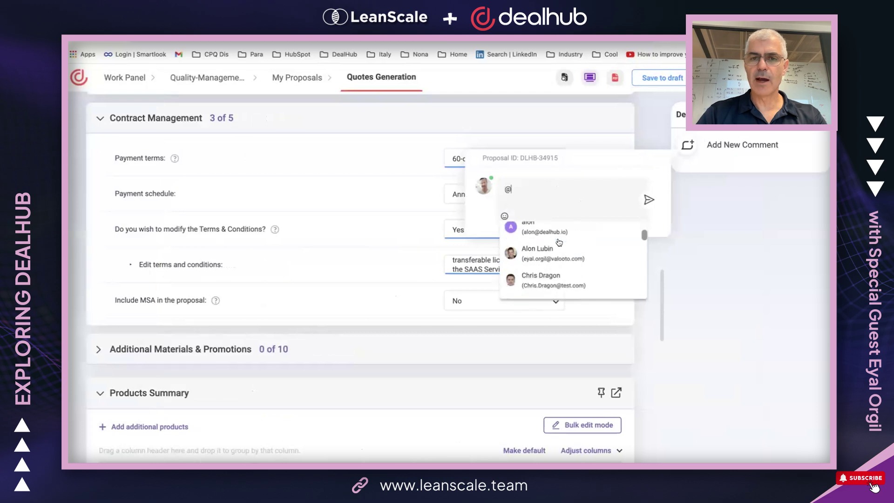
left_click(554, 279)
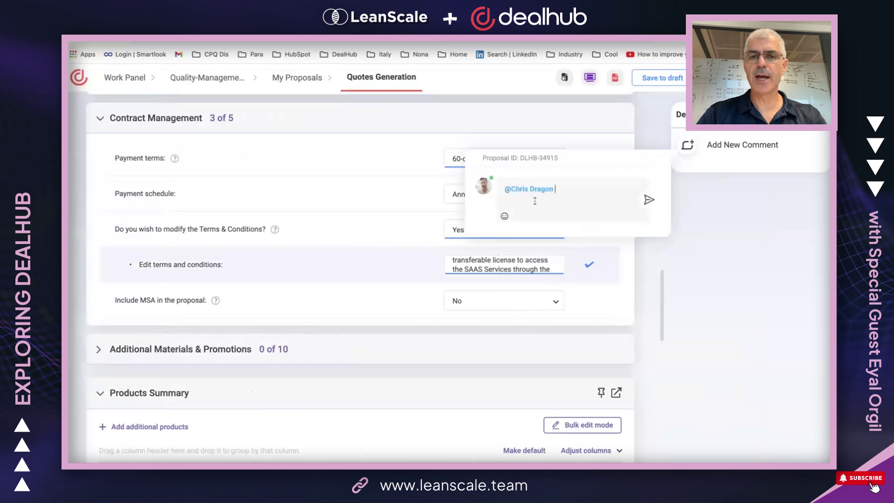
left_click(648, 200)
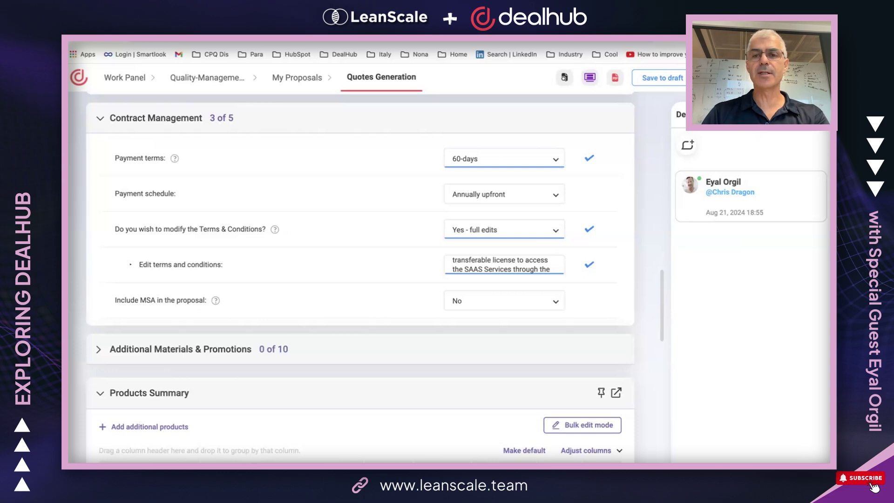
View the terms and conditions text, then set the Terms & Conditions modification to Yes - add pre-approved clause.
left_click(607, 263)
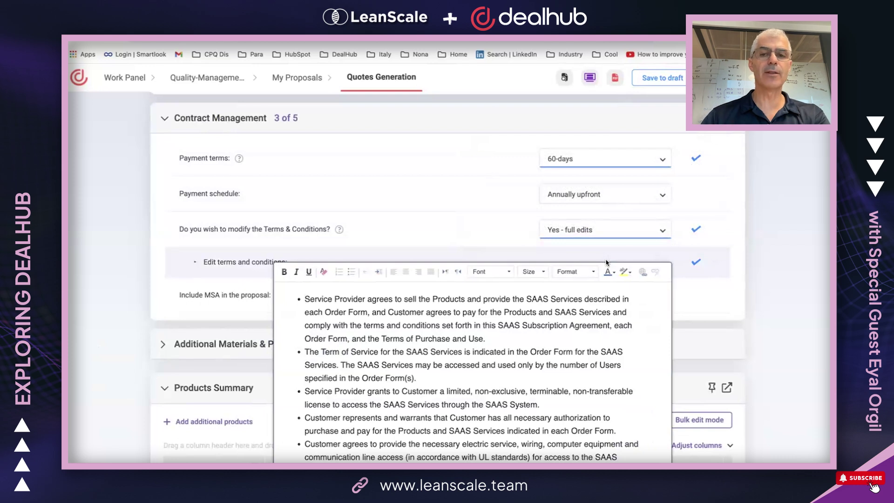
left_click(762, 261)
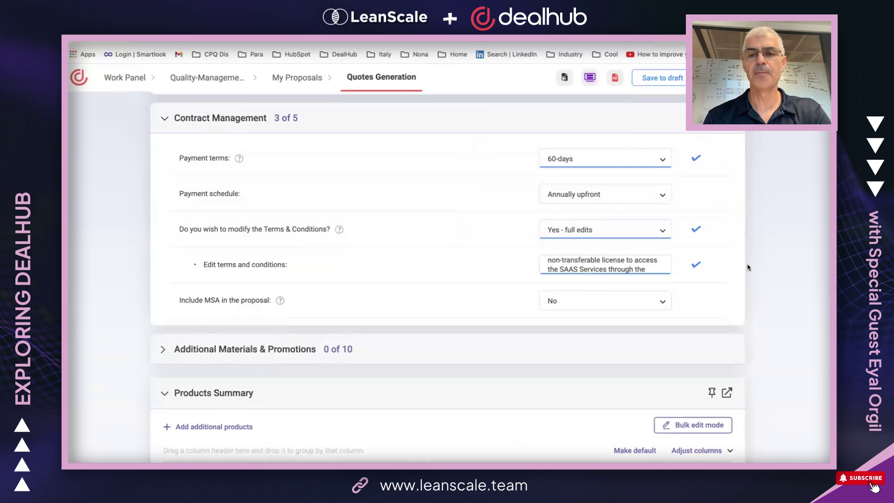
left_click(640, 231)
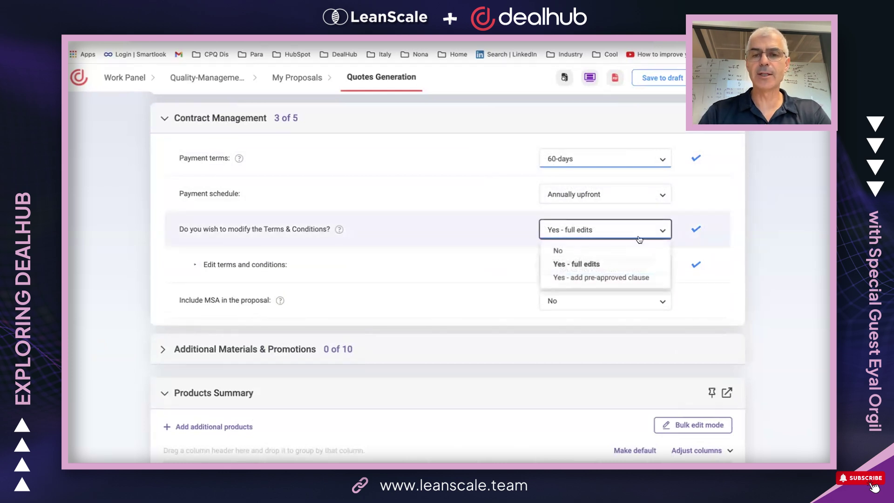
left_click(590, 278)
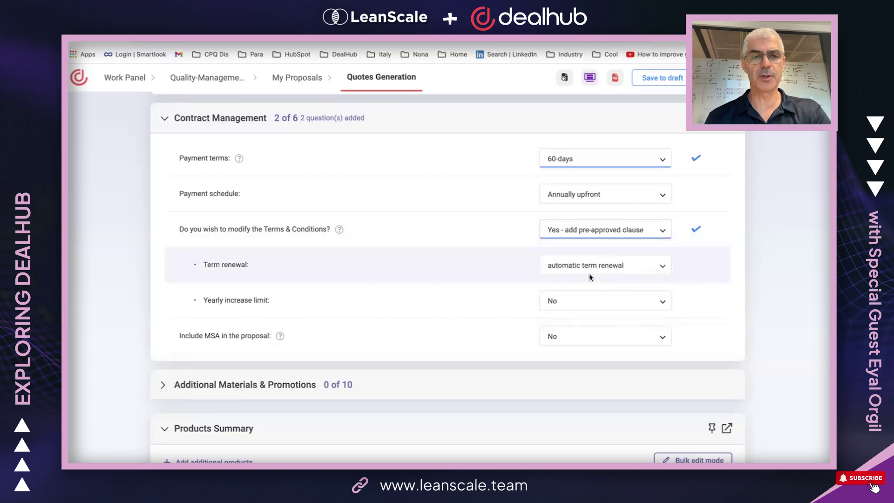
Set the term renewal to no automatic term renewal and enable a yearly increase limit of 6.
left_click(605, 266)
left_click(577, 301)
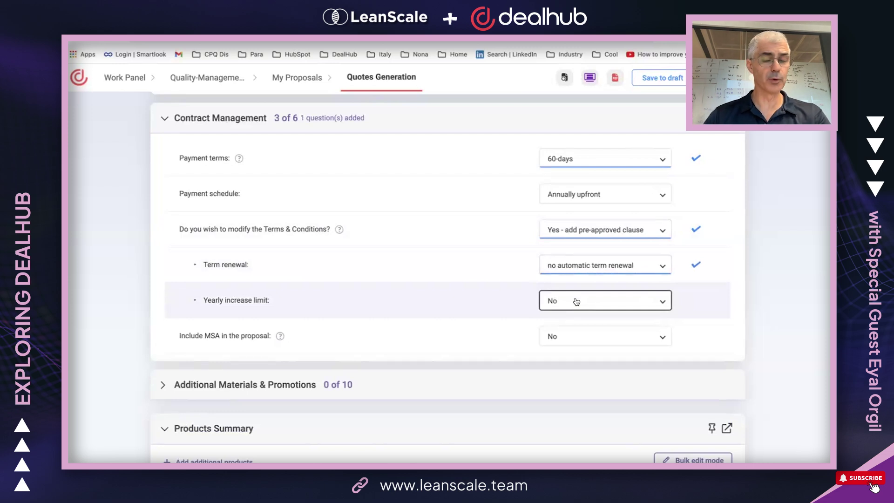
left_click(576, 301)
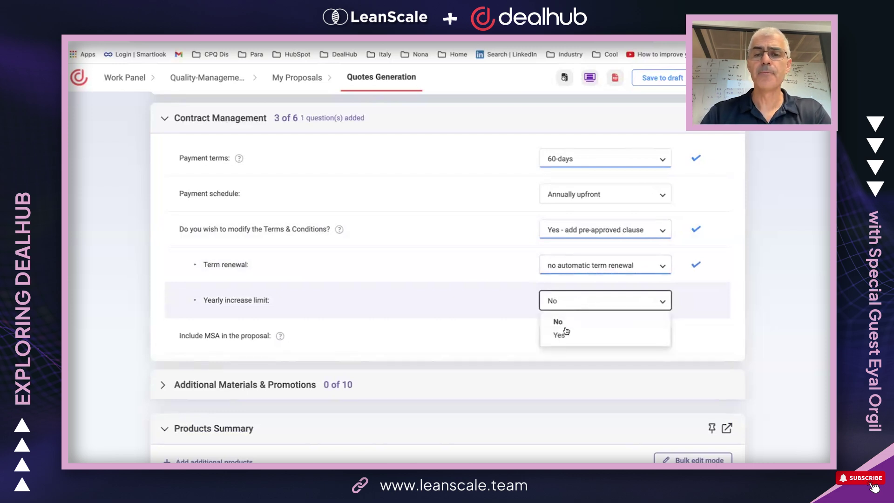
left_click(562, 335)
left_click(543, 343)
left_click(584, 341)
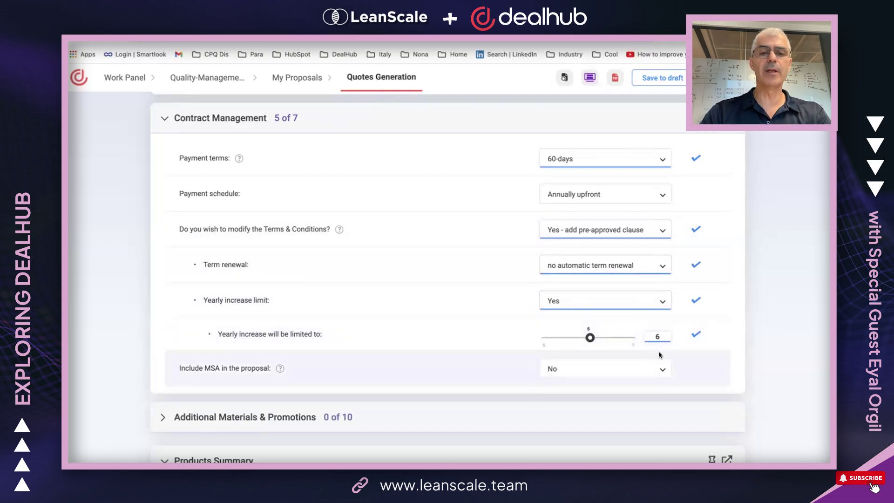
Include the MSA in the proposal, allow edits before sending, and have changes made through Pre-approved changes.
scroll(728, 275, "down", 3)
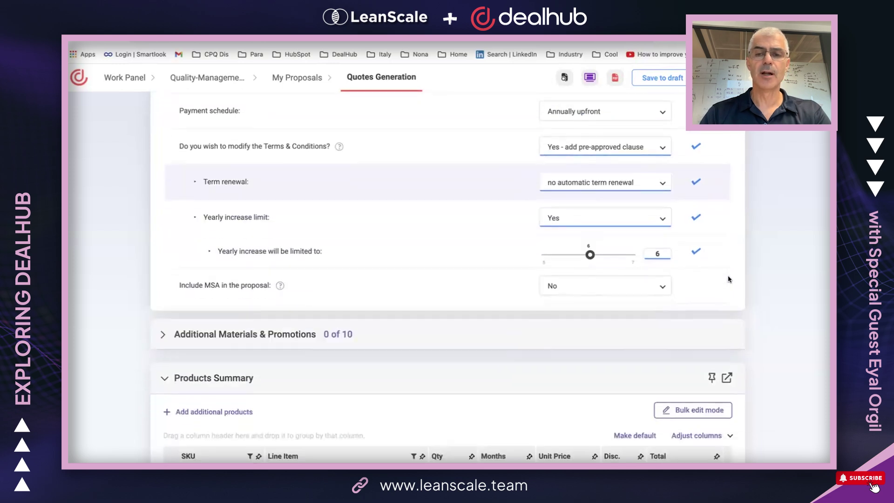
left_click(666, 246)
left_click(591, 280)
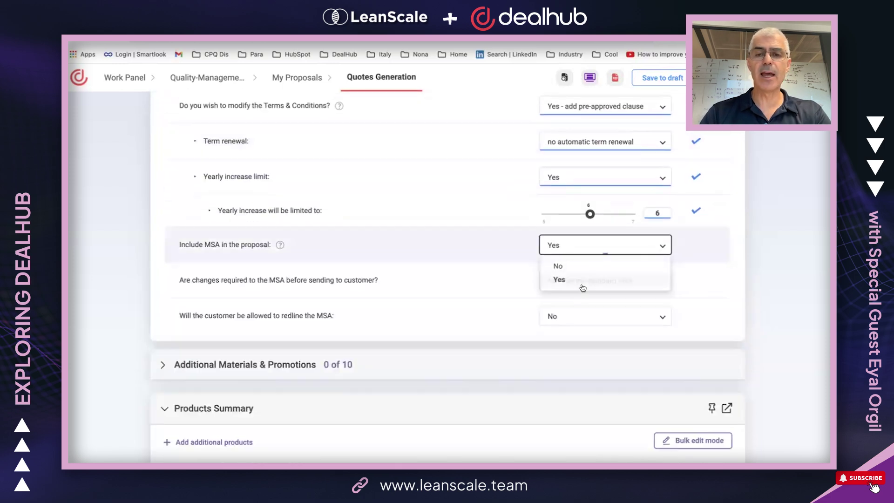
left_click(589, 285)
left_click(579, 312)
left_click(573, 320)
left_click(565, 364)
scroll(511, 337, "down", 3)
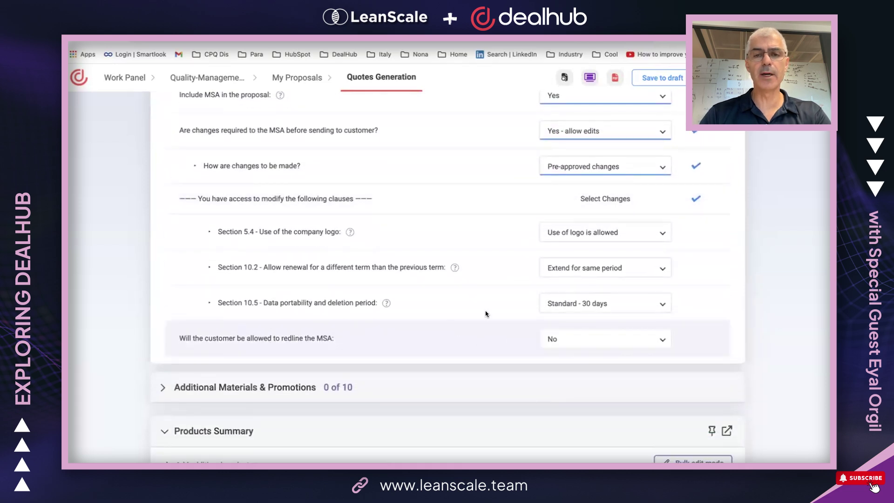
Set Section 5.4 on company logo use to Require customer written consent and check the question's help.
left_click(577, 232)
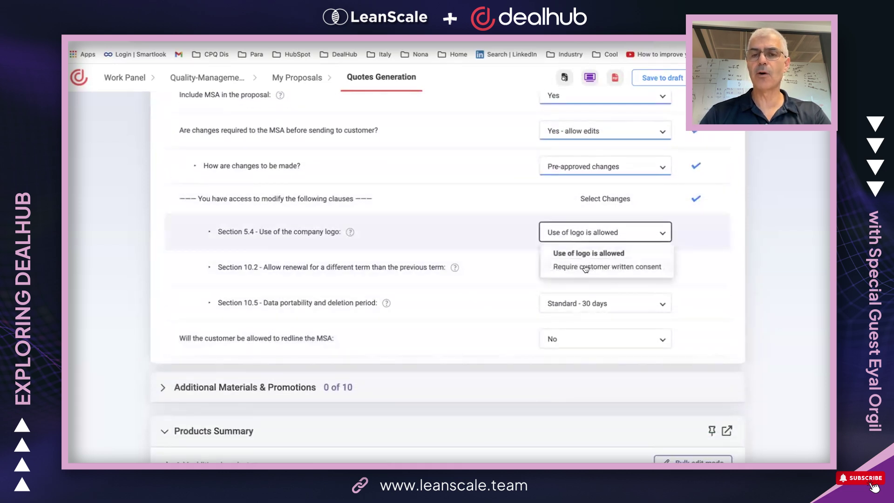
left_click(588, 267)
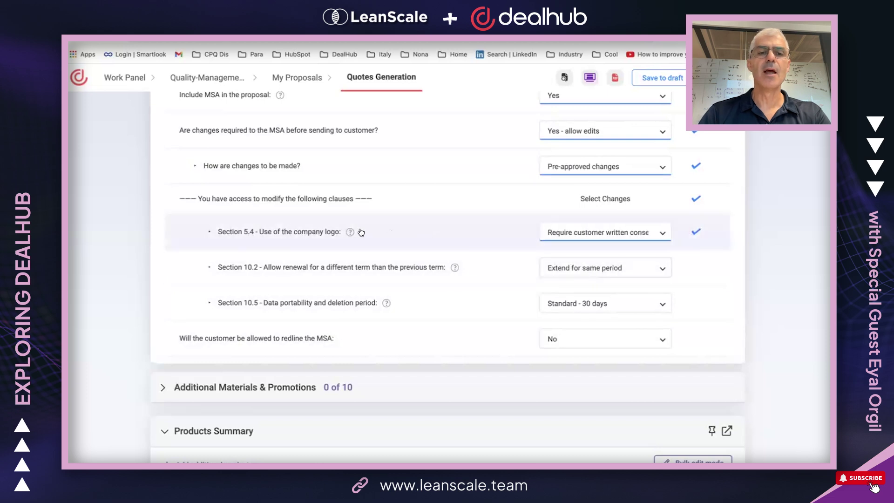
mouse_move(350, 232)
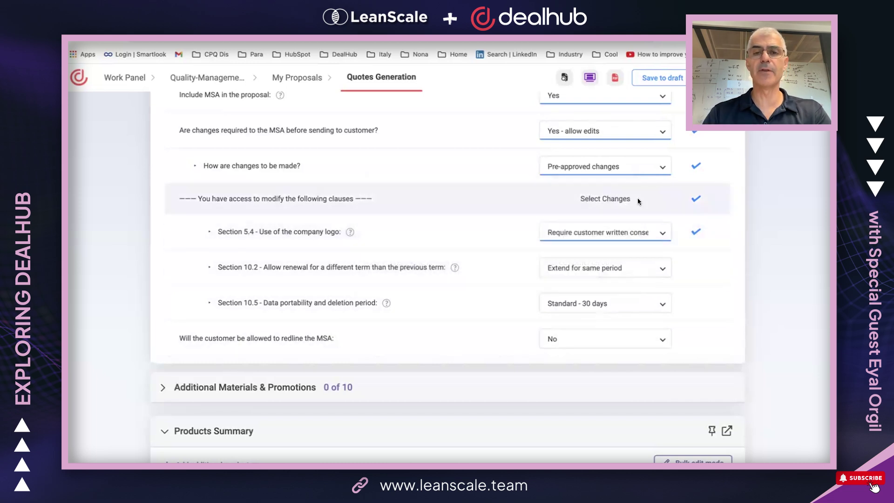
Set the option to include the MSA in the proposal back to No.
scroll(615, 187, "up", 1)
left_click(602, 155)
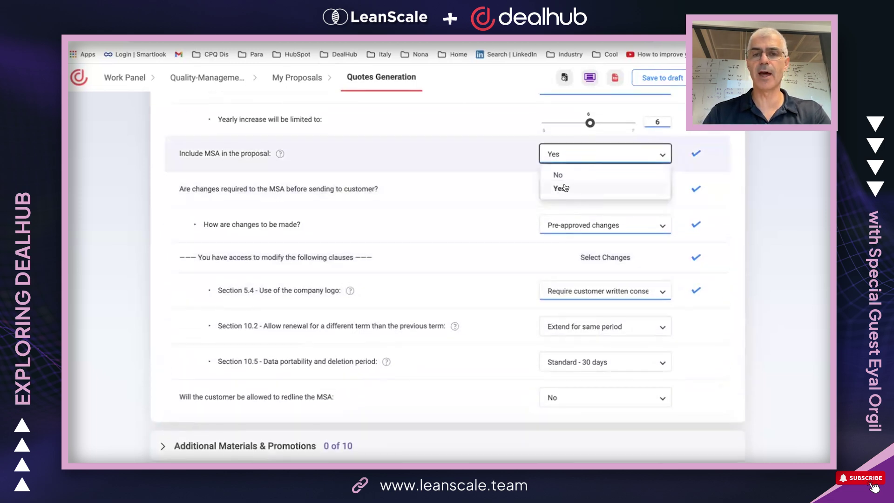
left_click(561, 179)
Expand Additional Materials & Promotions and add the Forrest Associates case study to the proposal.
scroll(545, 201, "up", 3)
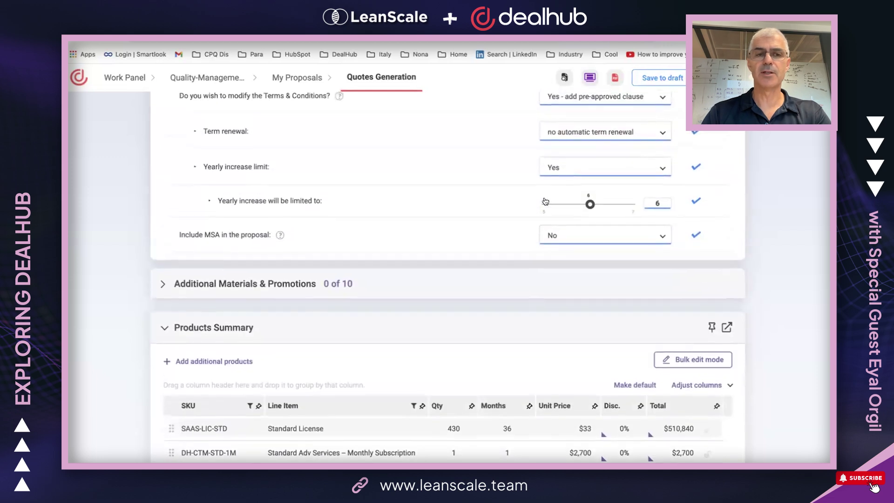
scroll(497, 204, "down", 2)
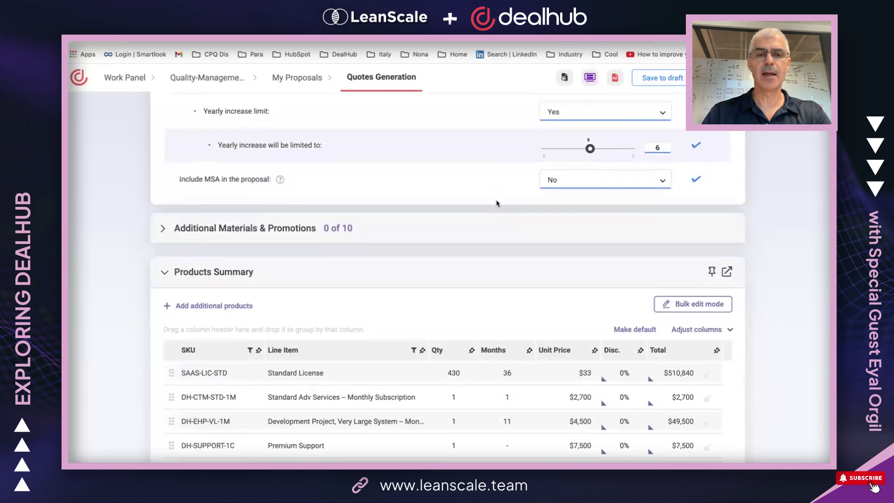
left_click(498, 226)
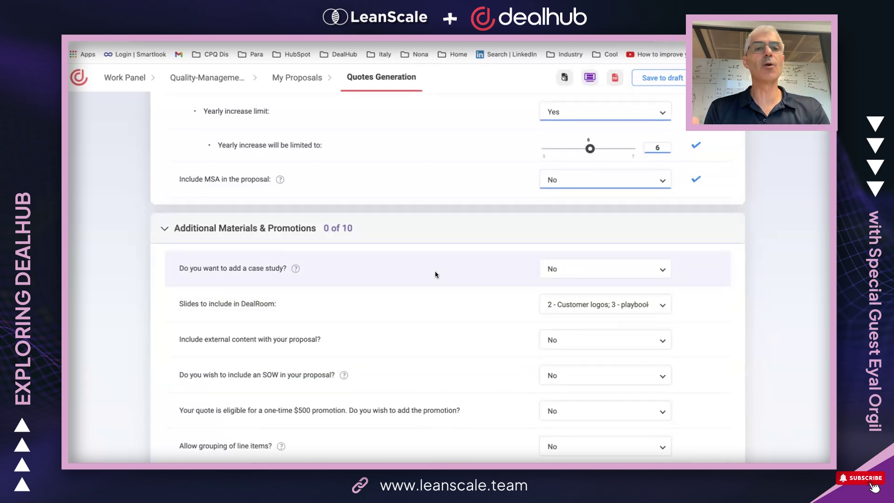
left_click(624, 273)
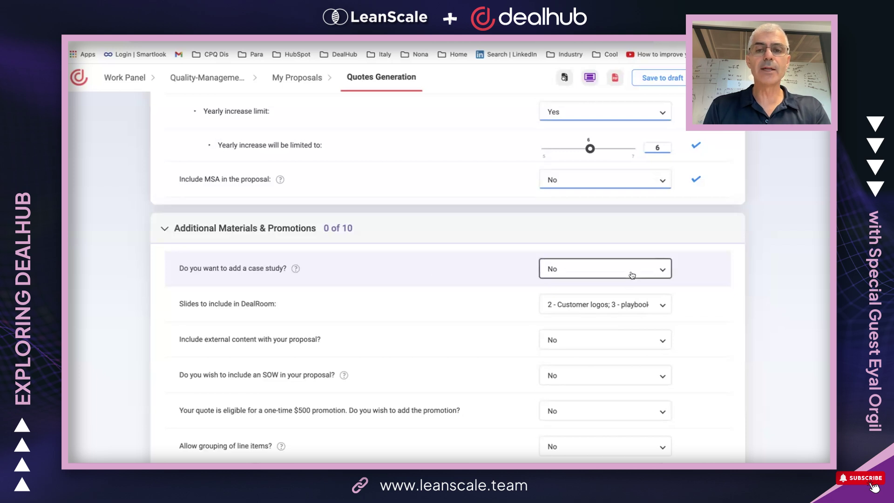
left_click(600, 304)
left_click(599, 304)
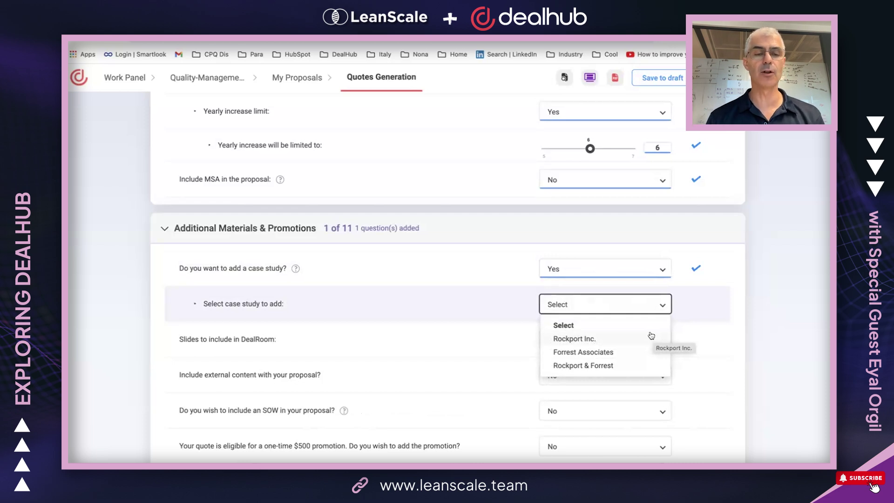
left_click(610, 352)
Include an SOW in the proposal and set its number of milestones to 3.
scroll(755, 278, "down", 2)
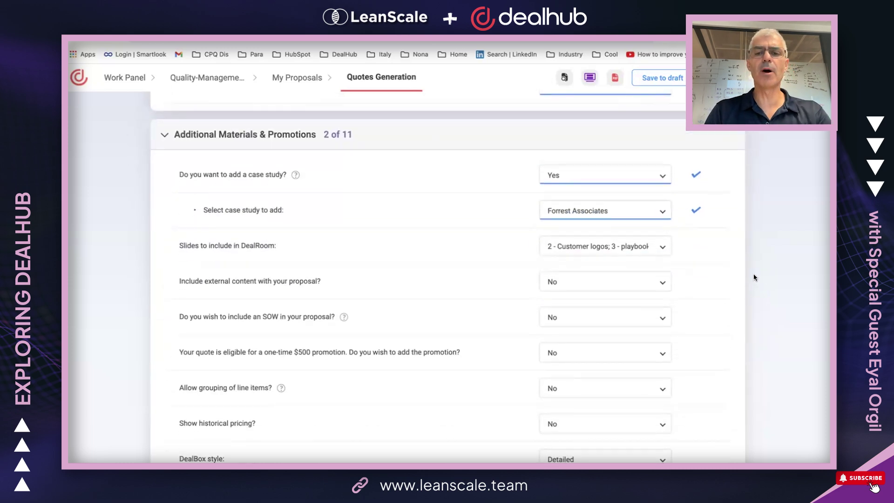
left_click(659, 316)
left_click(591, 354)
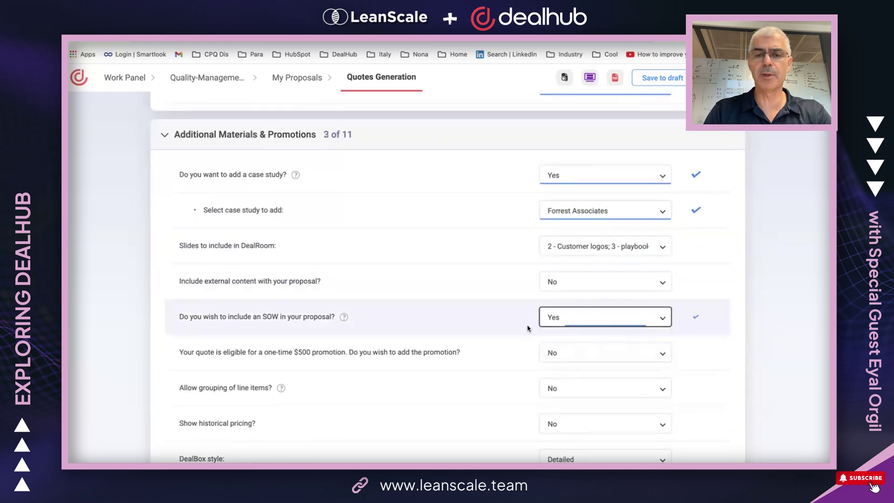
scroll(524, 323, "down", 6)
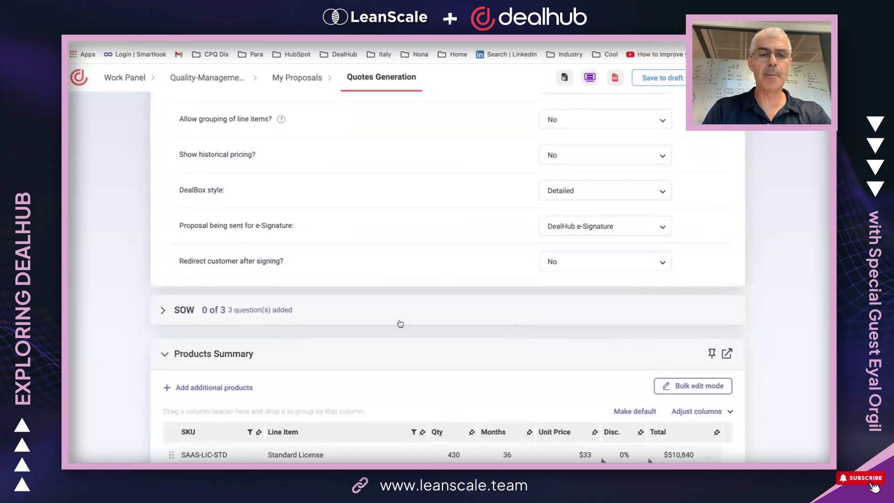
left_click(157, 311)
scroll(437, 303, "down", 3)
left_click(597, 204)
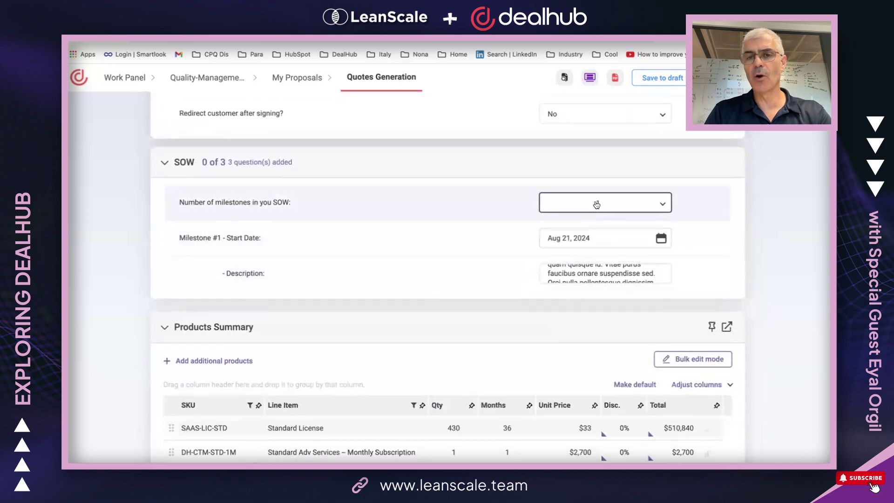
left_click(551, 253)
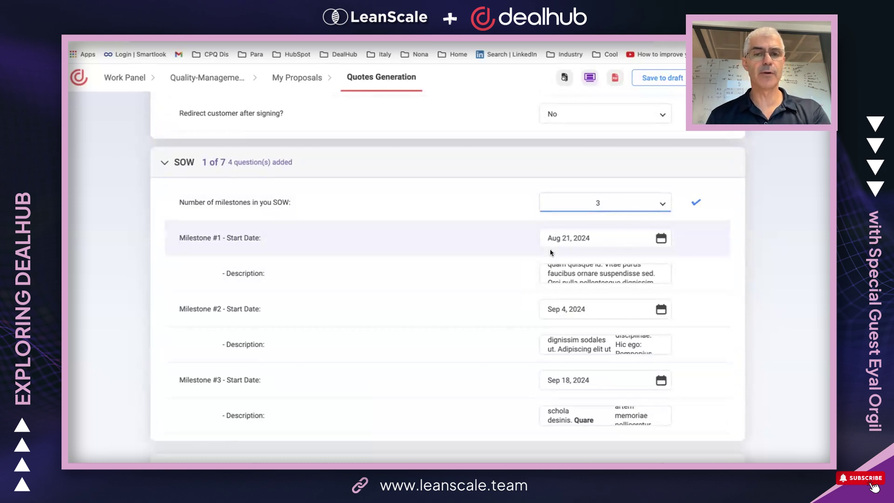
Set Milestone #1's start date to Aug 23, 2024 and add two bulleted "asdf" lines to its description.
left_click(564, 235)
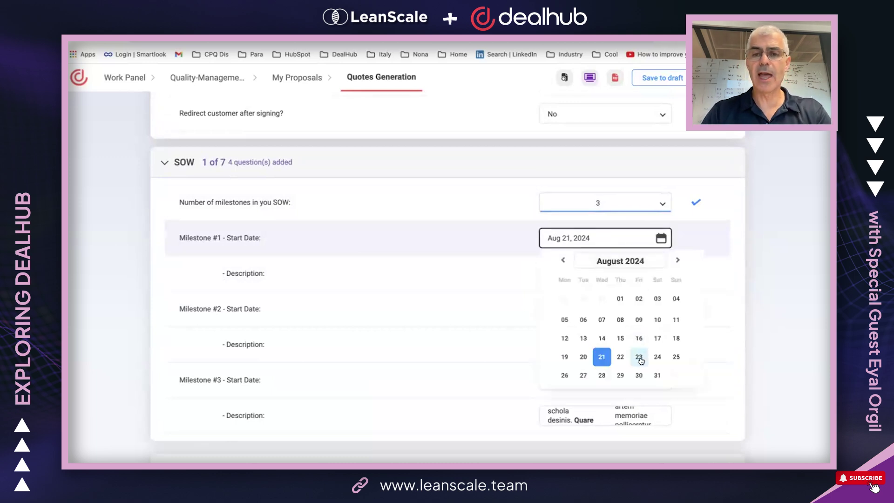
left_click(640, 358)
left_click(596, 278)
left_click(513, 346)
key("Return")
type("asdf")
key("Return")
type("asdf")
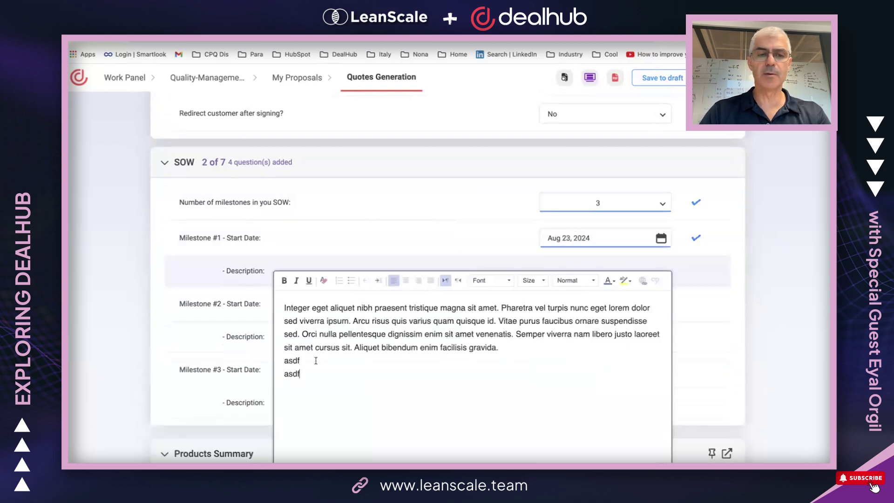
left_click_drag(287, 362, 288, 375)
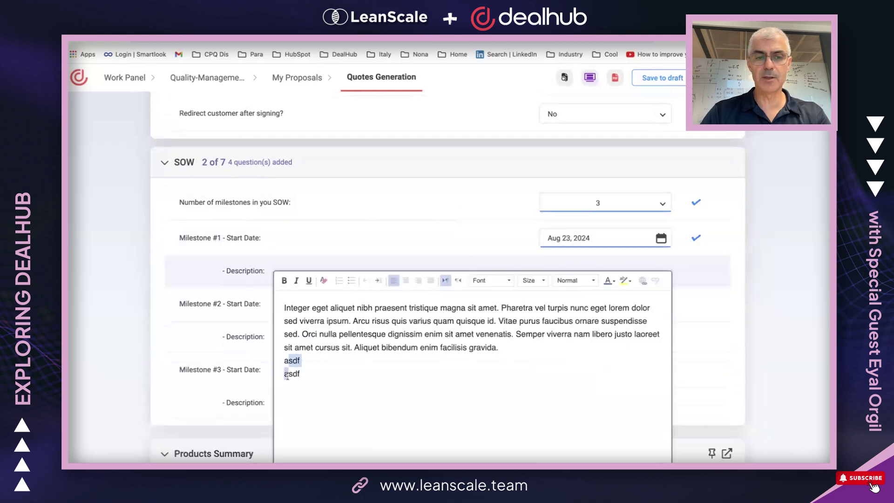
left_click(348, 282)
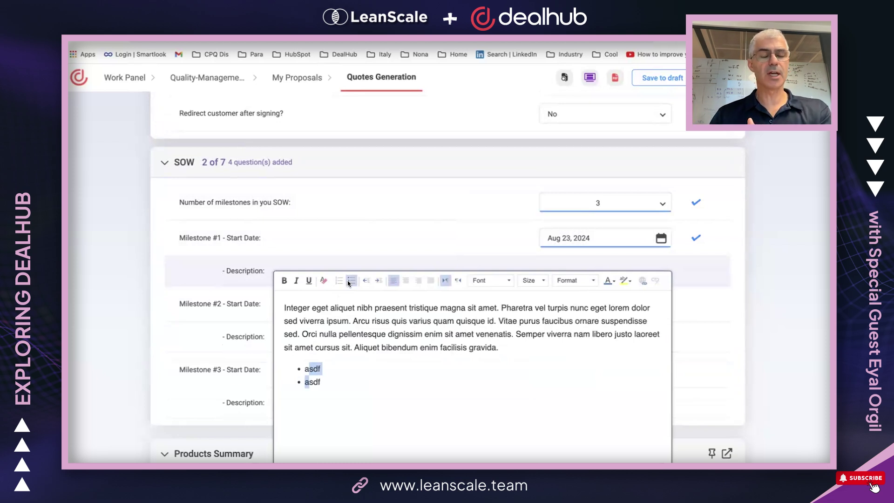
Close the Milestone #1 description editor and set the Standard License line total to 480000 in the Products Summary.
left_click(753, 256)
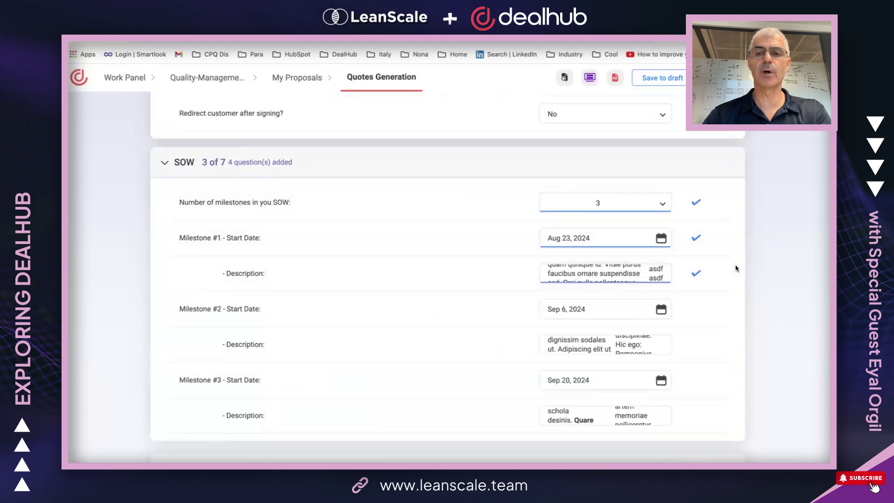
scroll(749, 241, "down", 2)
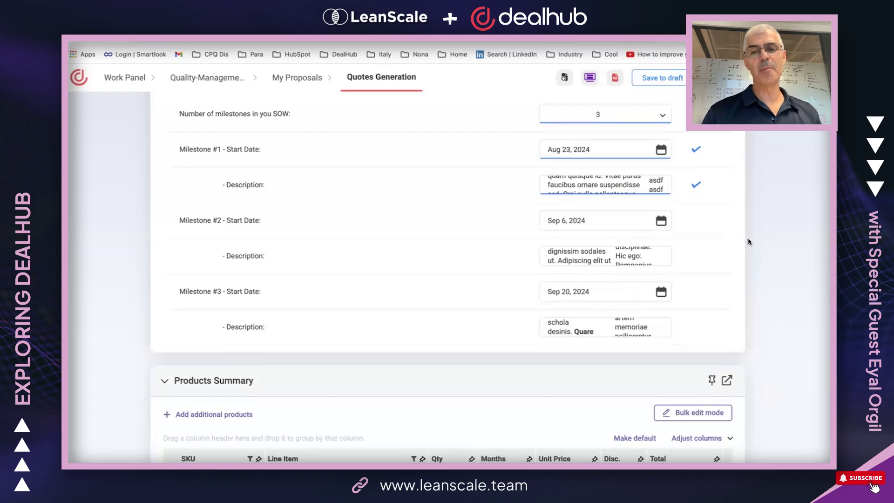
scroll(749, 242, "down", 5)
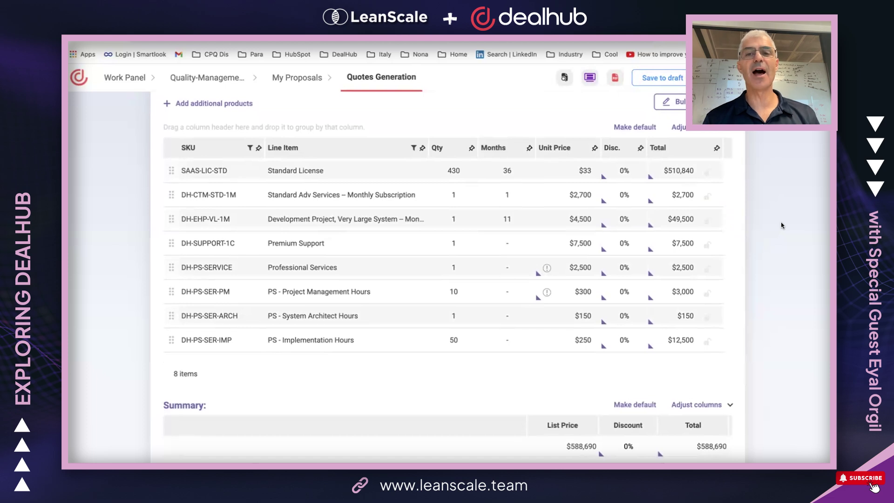
left_click(622, 170)
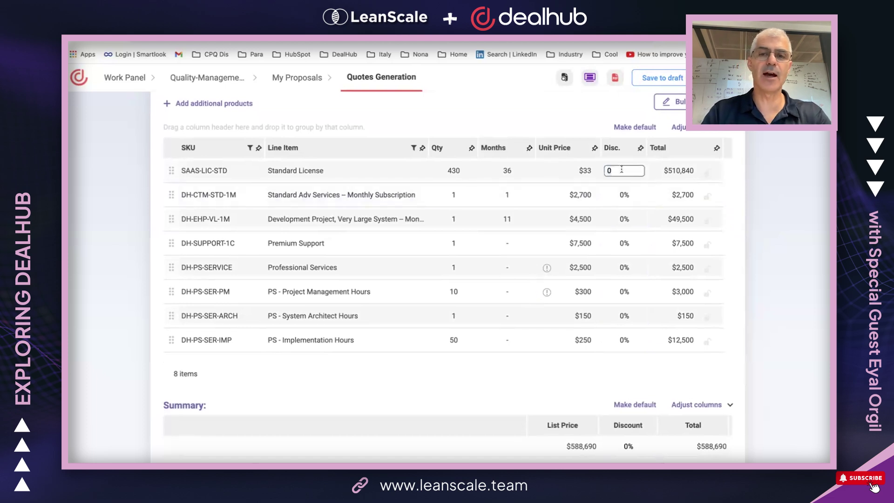
left_click(677, 171)
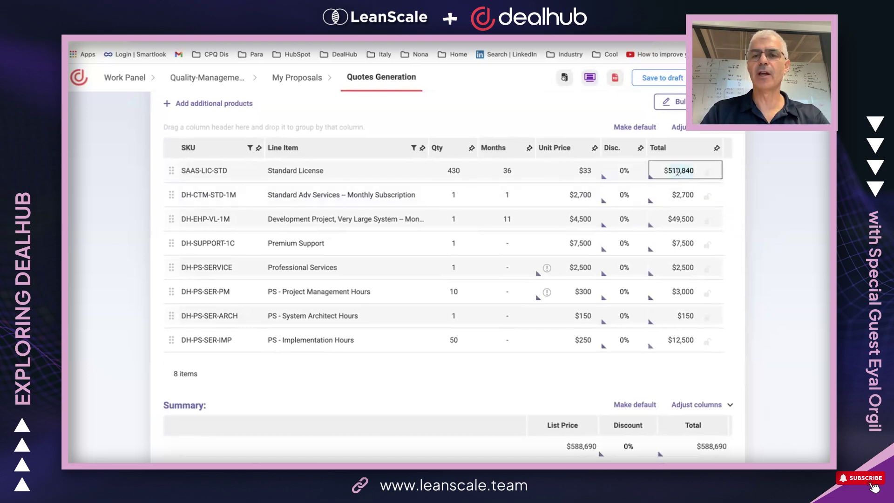
key("ctrl+a")
type("480000")
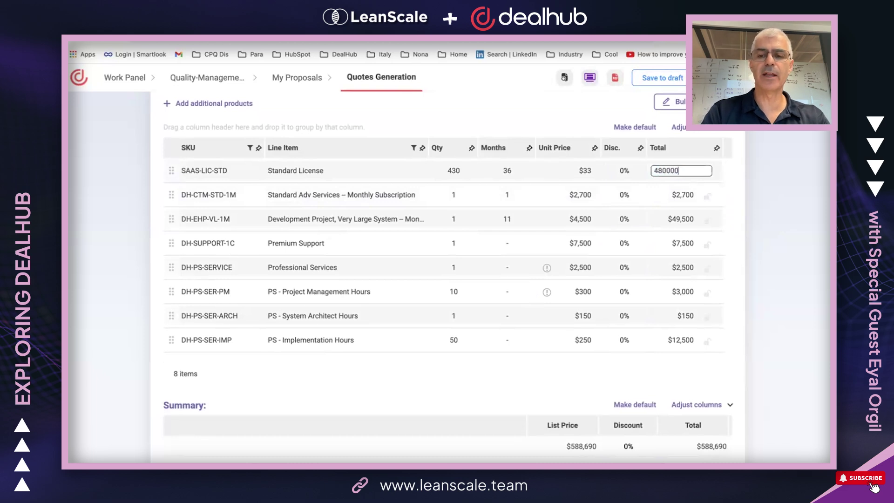
key("Return")
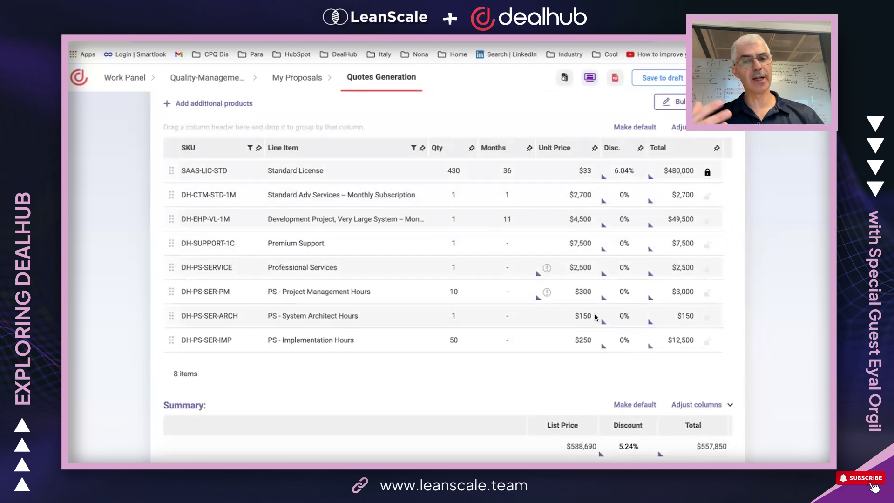
Set the unit price of the Professional Services line item to 3500.
left_click(574, 265)
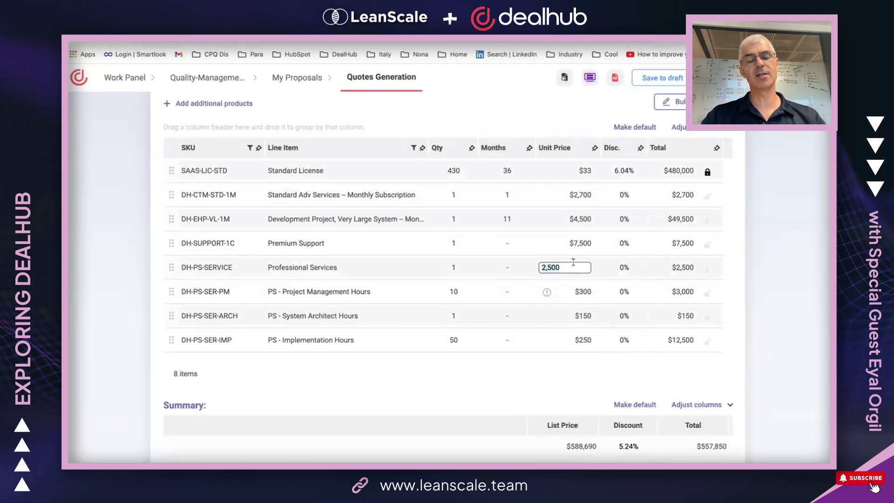
type("3500")
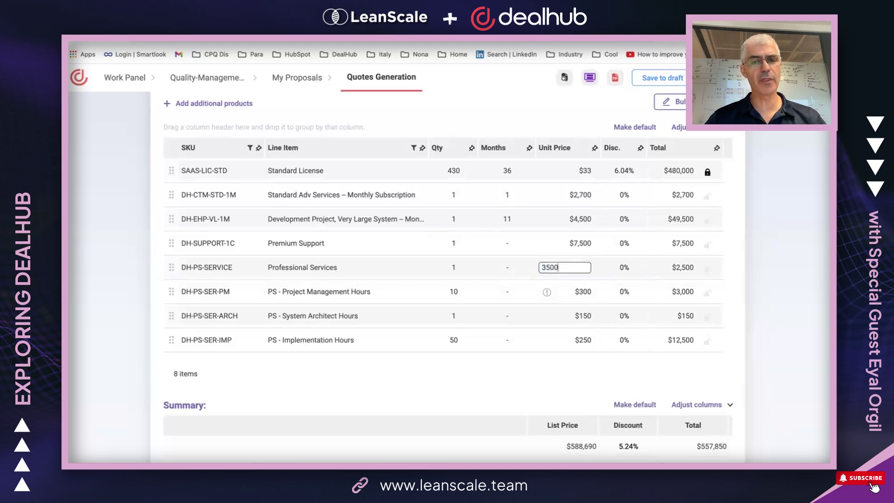
key("Return")
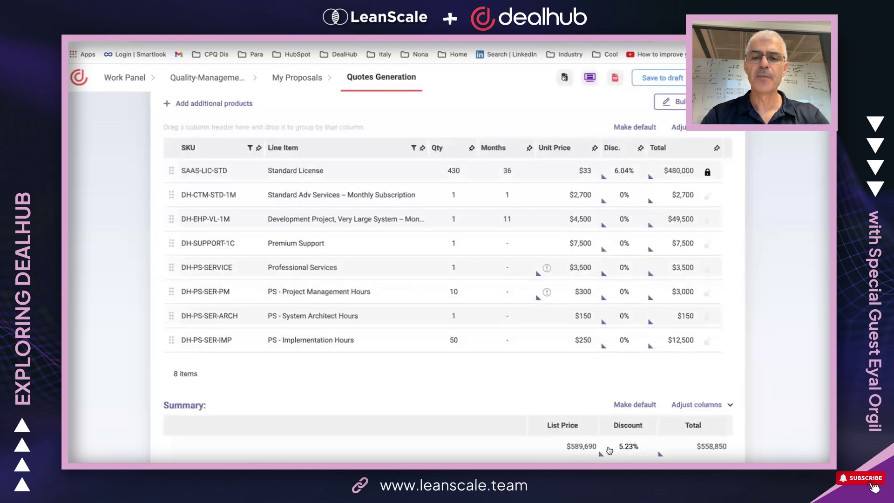
Try to set the overall proposal total in the Summary to $450,000.
left_click(701, 443)
key("BackSpace")
type("450")
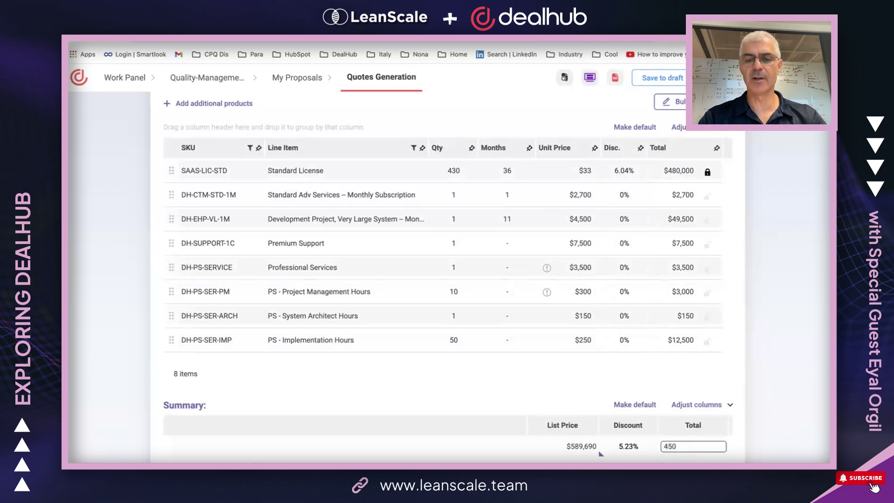
type("00")
key("Return")
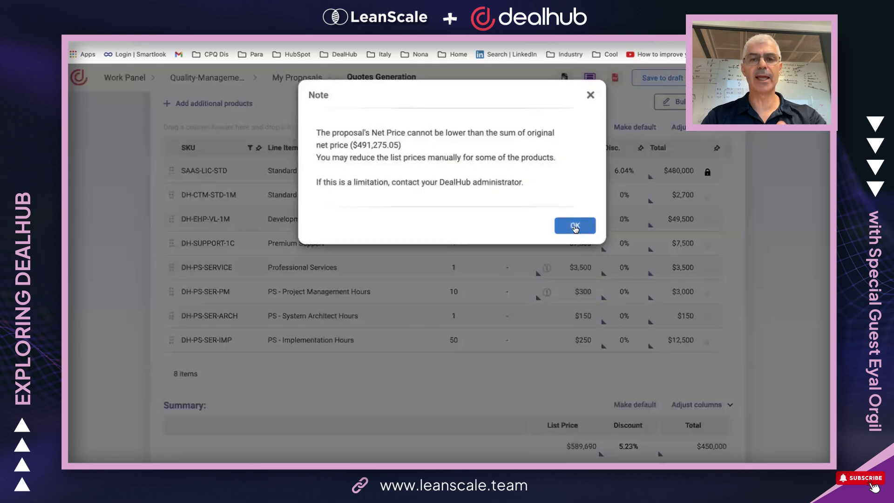
left_click(576, 225)
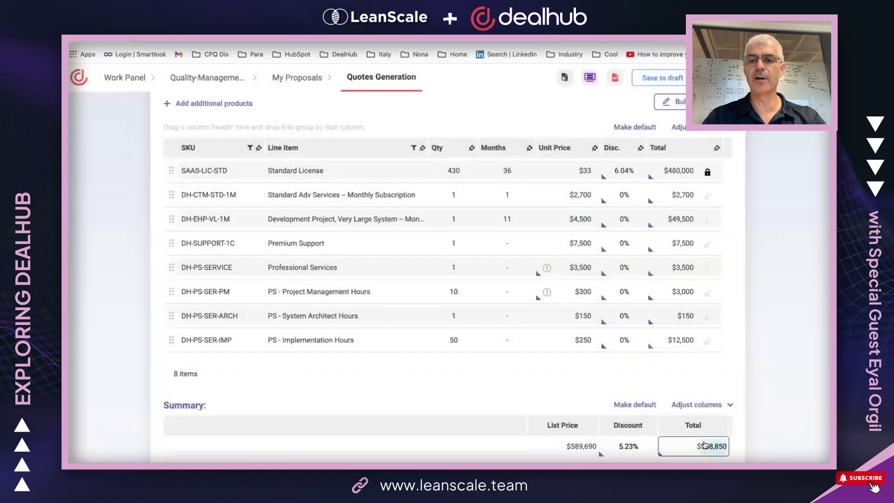
Set the overall proposal total in the Summary to 495000.
left_click(702, 447)
type("495000")
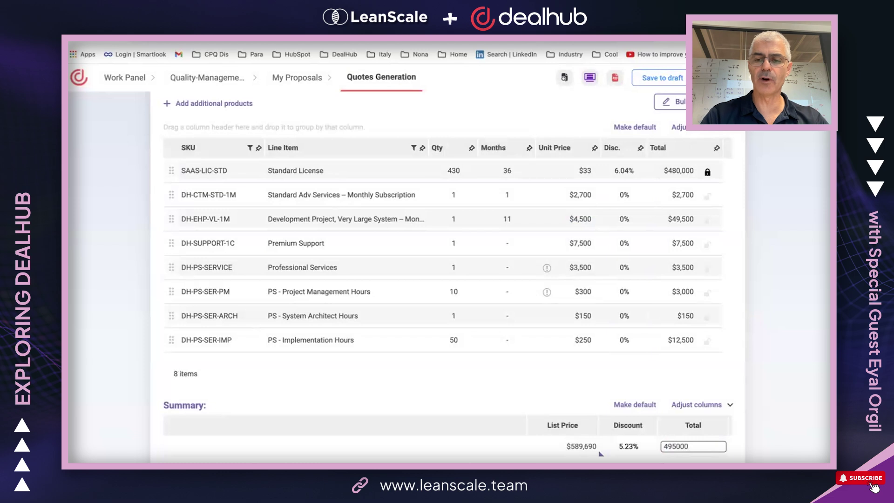
key("Return")
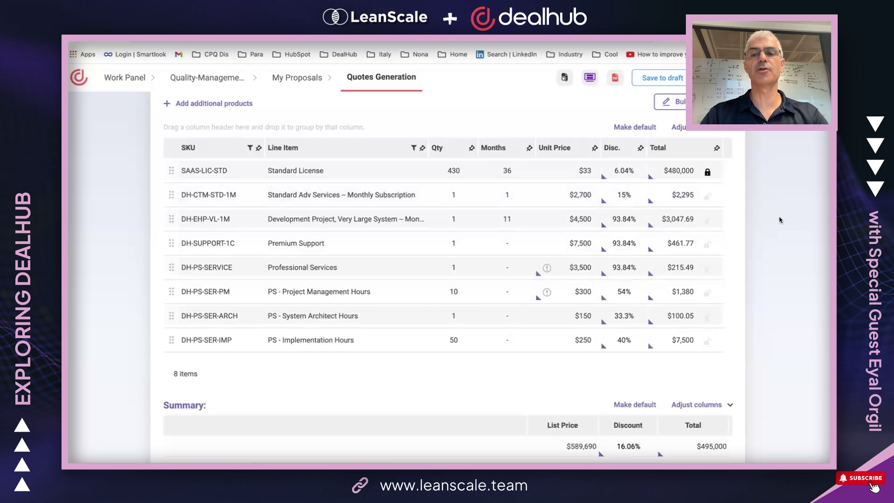
Review the approval workflow for the quote and the document templates available for the proposal.
scroll(766, 213, "down", 4)
scroll(766, 213, "down", 1)
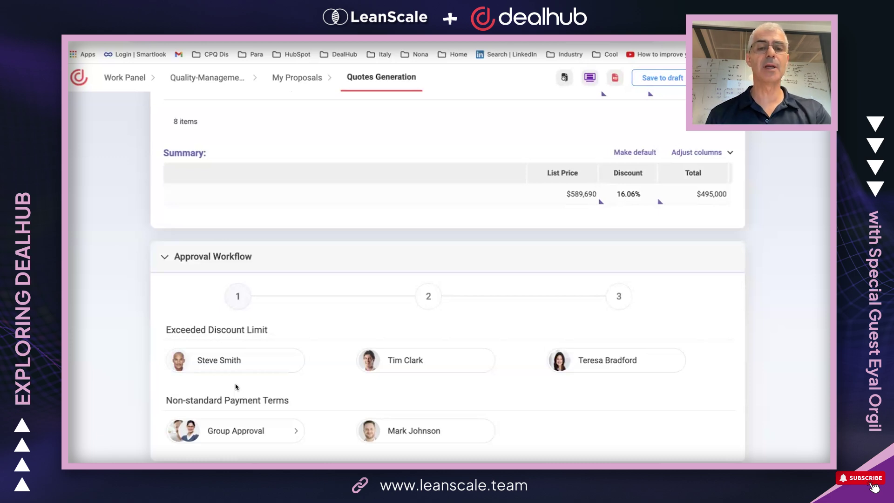
mouse_move(410, 431)
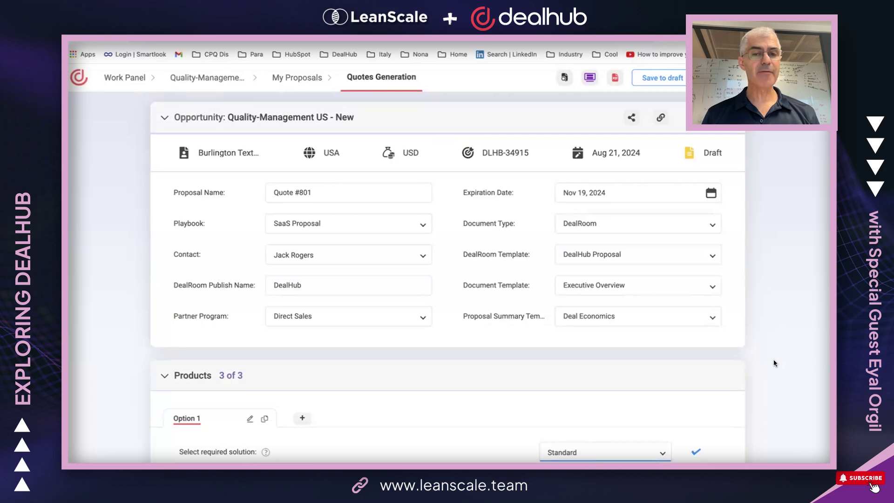
left_click(711, 287)
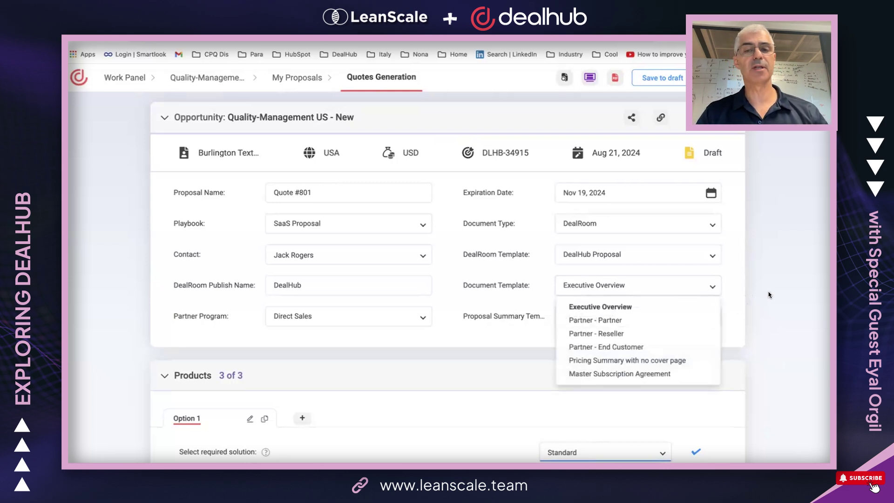
left_click(737, 282)
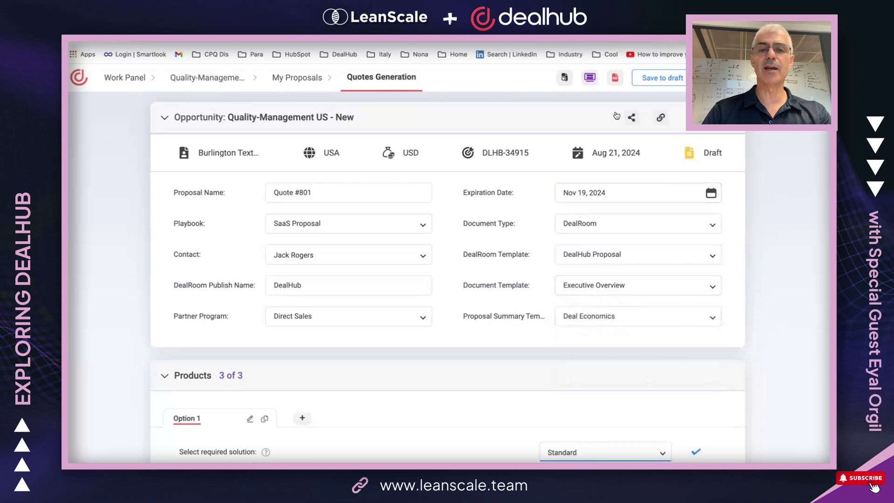
Generate the PDF preview of the proposal and examine its cover page and the introductory letter on page 2.
left_click(612, 79)
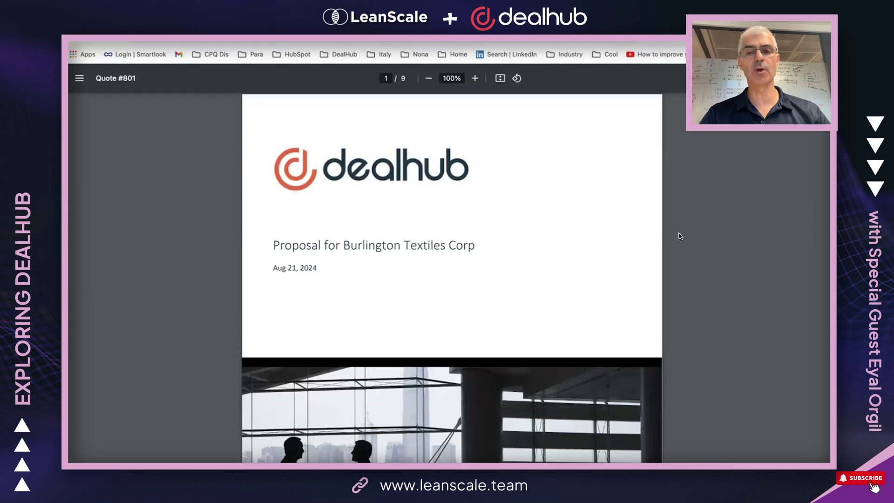
scroll(680, 236, "down", 7)
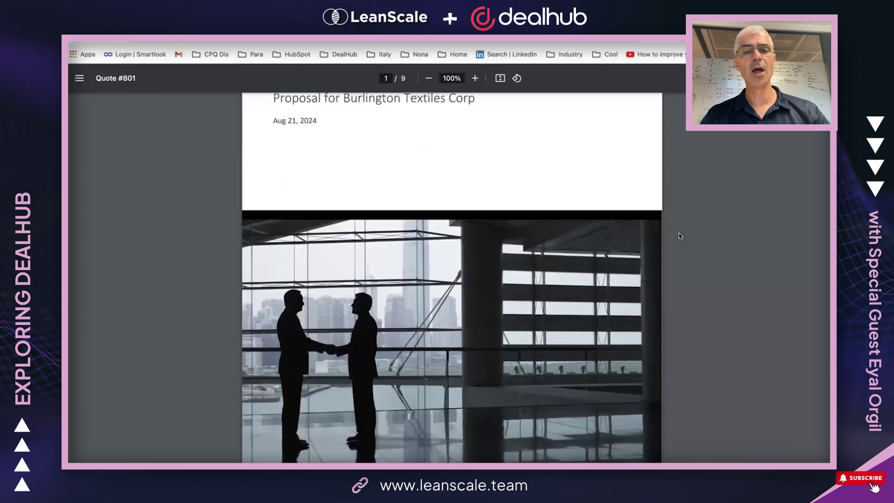
scroll(680, 236, "down", 6)
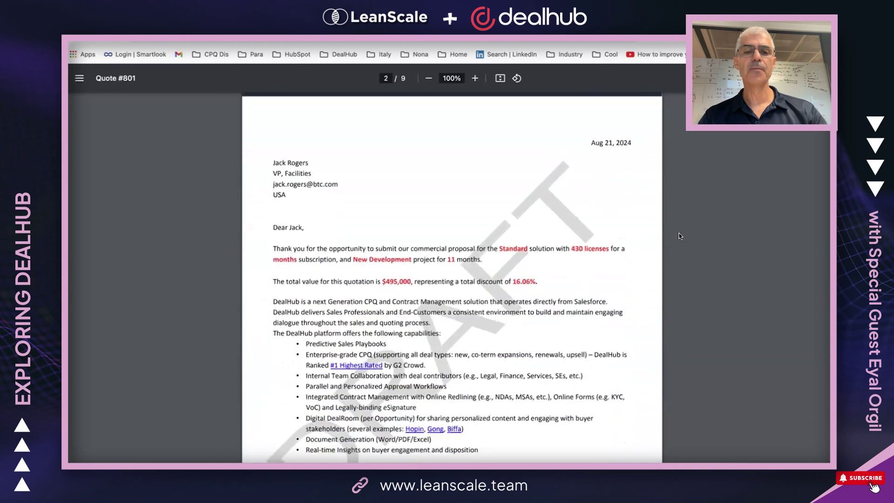
scroll(617, 182, "up", 4)
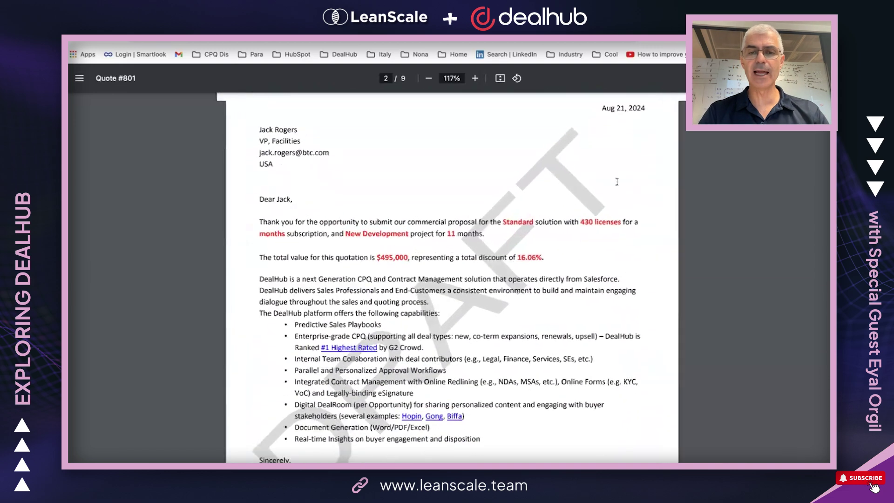